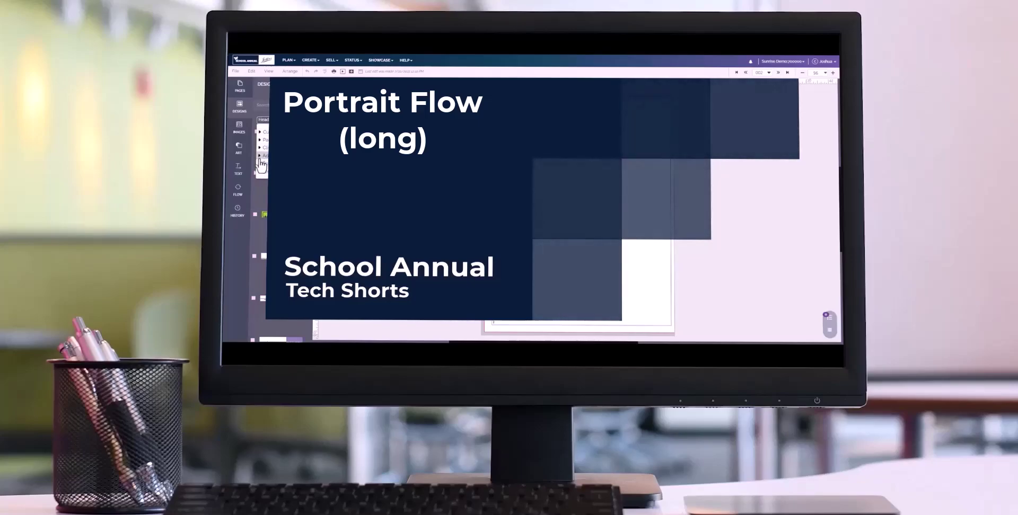
# Step: Dismiss the Designs category list so the pages 16–17 Flow Element and Image Frame spread shows
pyautogui.click(260, 160)
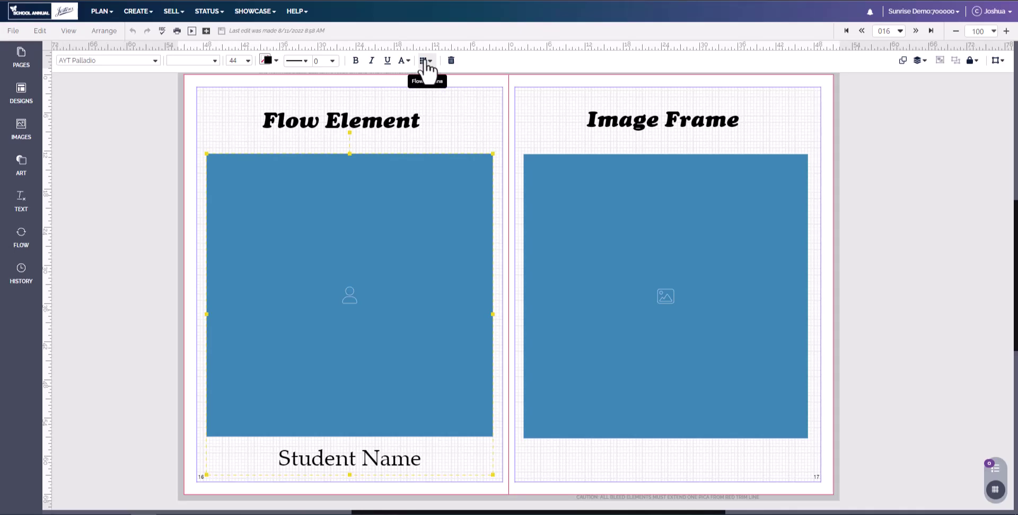
pyautogui.click(509, 116)
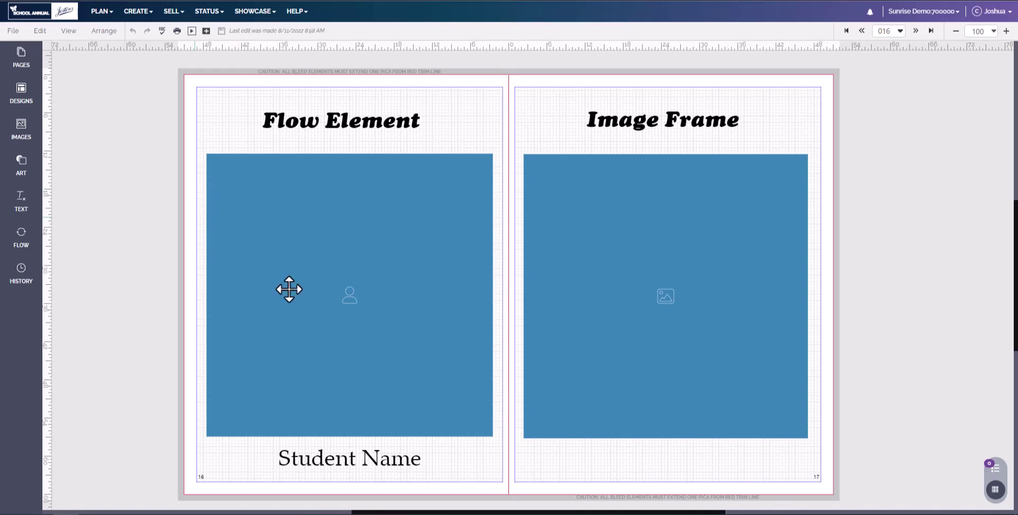
# Step: Switch to the Flow and Images panels and move to the page 018 3rd/4th Grade spread
pyautogui.click(22, 239)
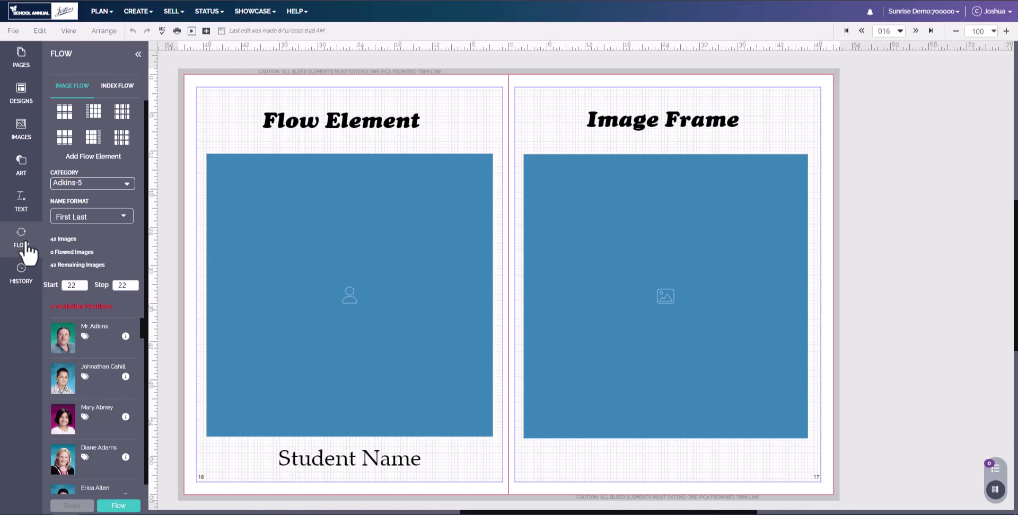
pyautogui.click(12, 131)
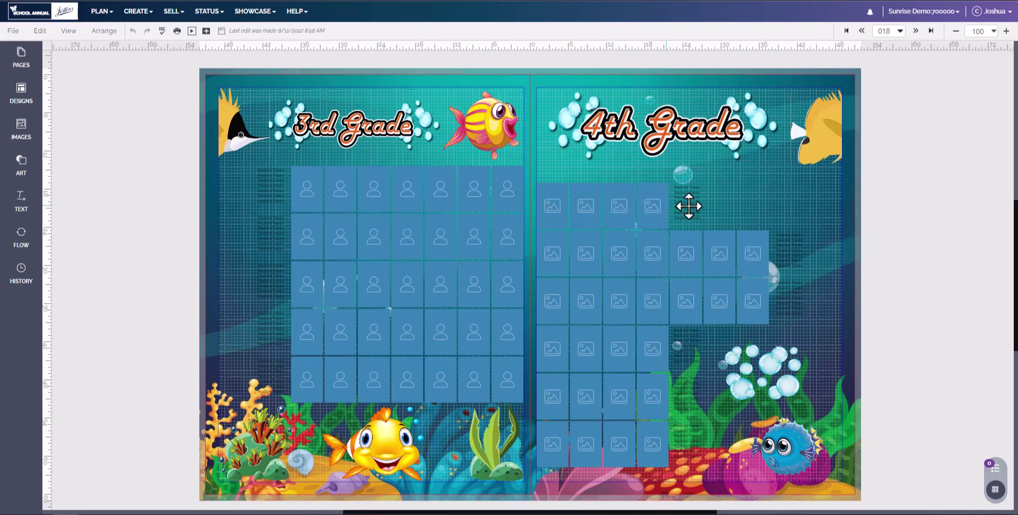
# Step: Step through the 4th-grade photo frames, then select the 3rd Grade portrait flow
pyautogui.click(651, 207)
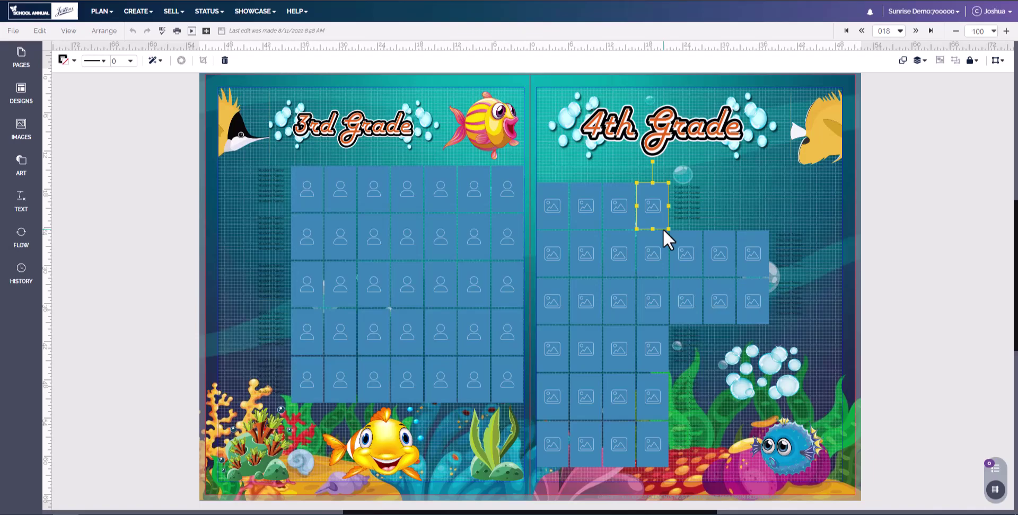
pyautogui.press('Tab')
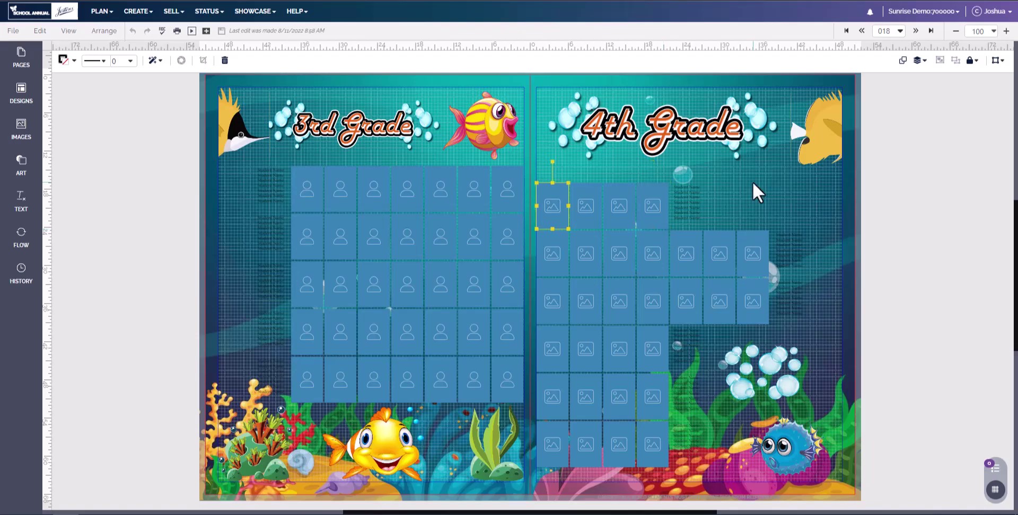
pyautogui.click(475, 191)
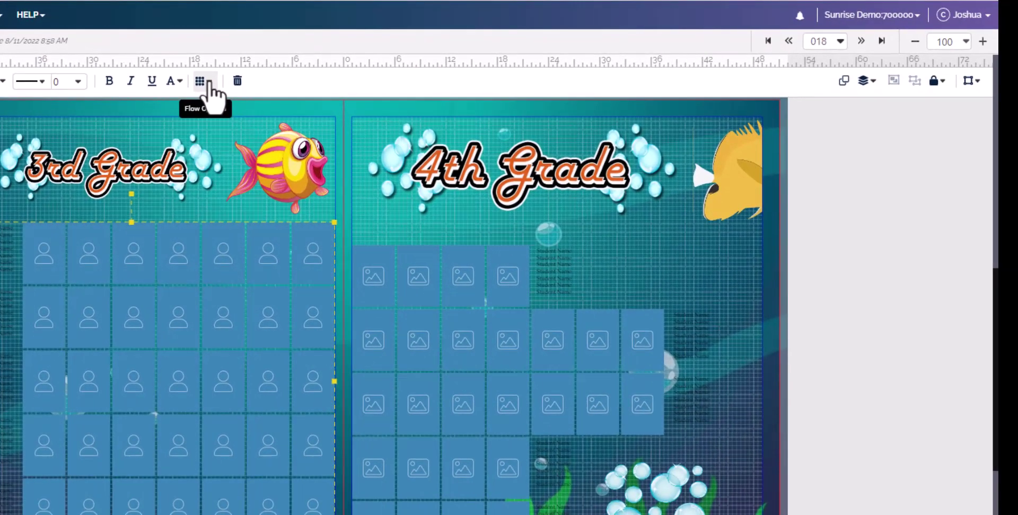
# Step: Pin Flow Options off to the right, then set 5 rows and fewer columns for the portrait grid
pyautogui.click(201, 82)
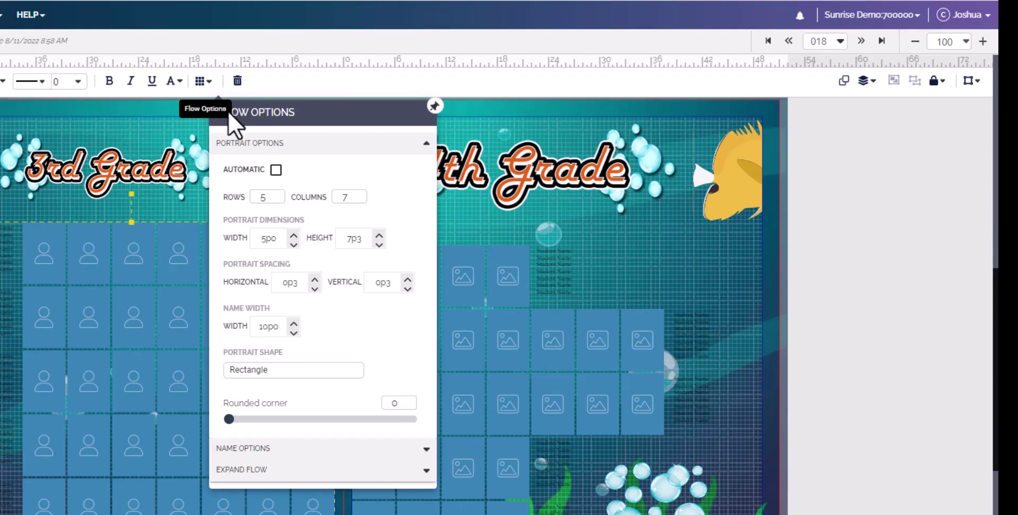
pyautogui.click(433, 107)
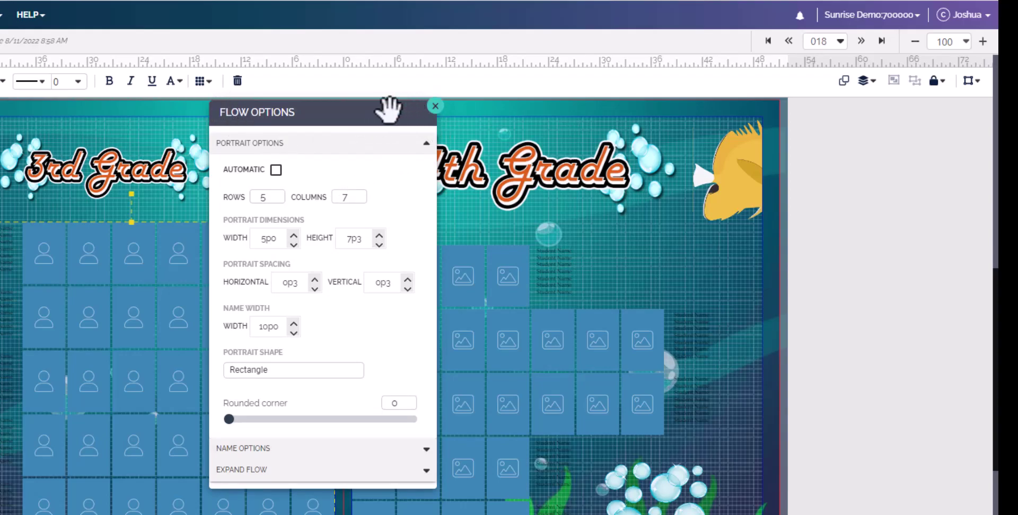
pyautogui.moveTo(340, 110); pyautogui.dragTo(421, 112)
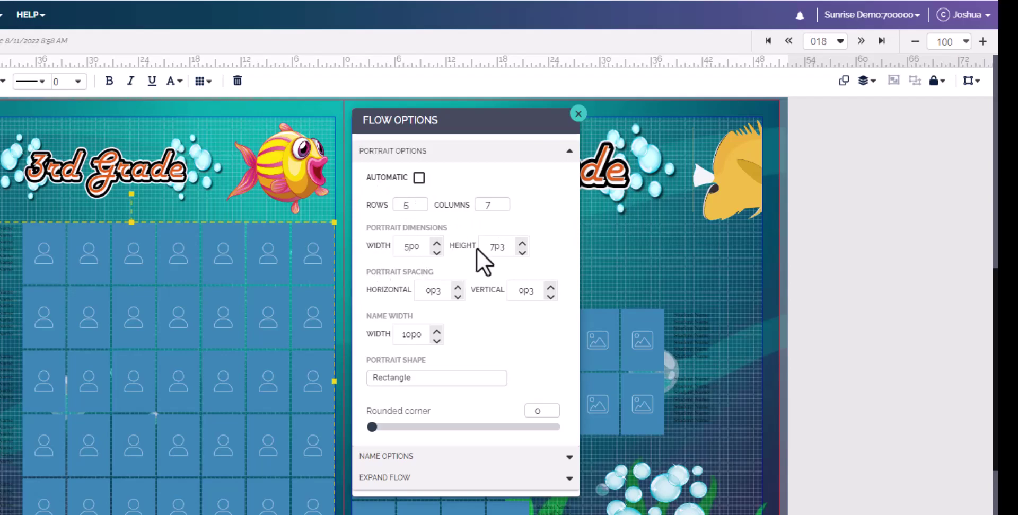
pyautogui.click(421, 205)
pyautogui.click(502, 207)
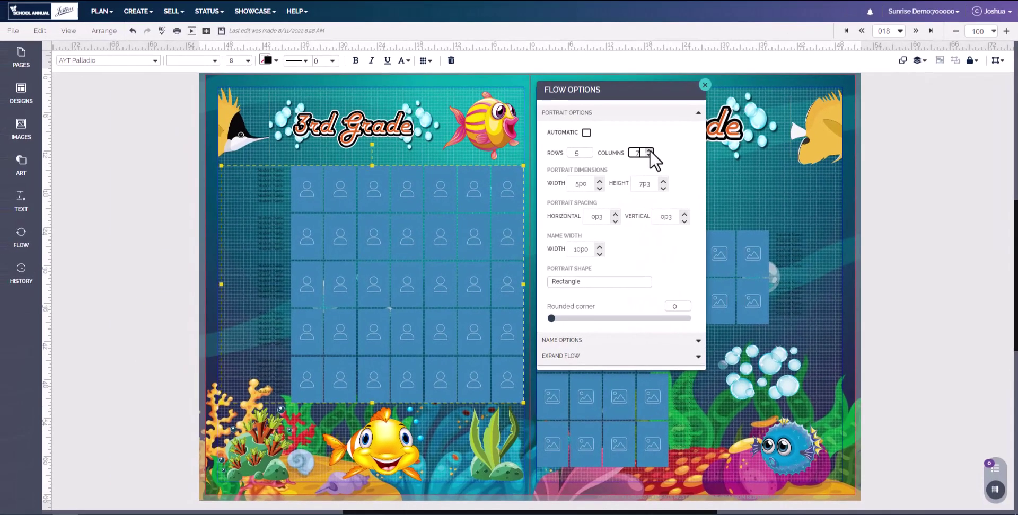
pyautogui.click(649, 151)
pyautogui.click(602, 187)
pyautogui.click(602, 187)
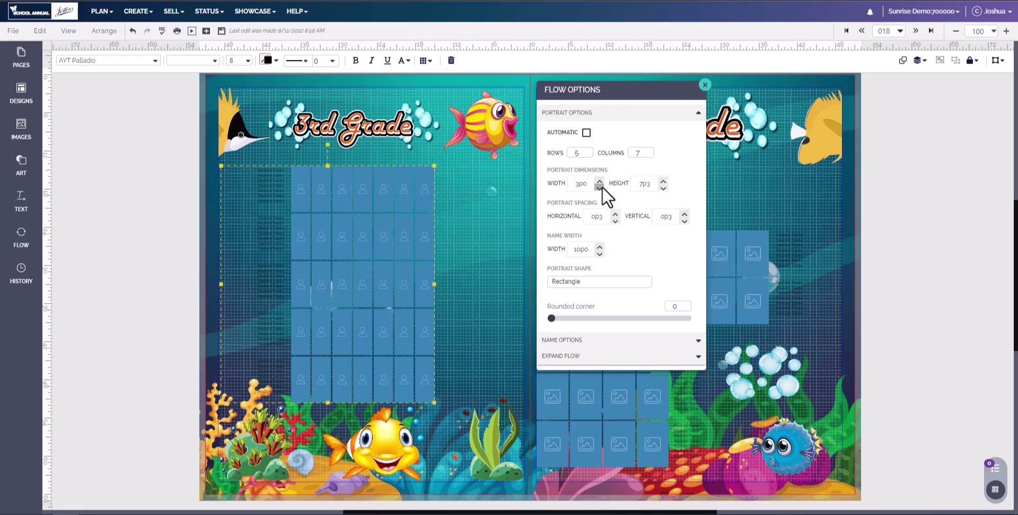
pyautogui.doubleClick(599, 181)
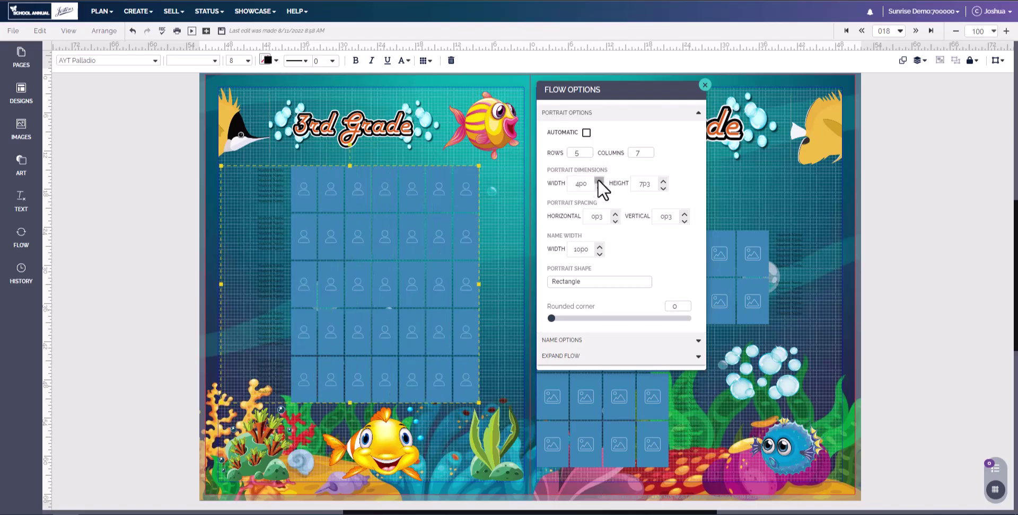
pyautogui.click(664, 181)
pyautogui.click(663, 180)
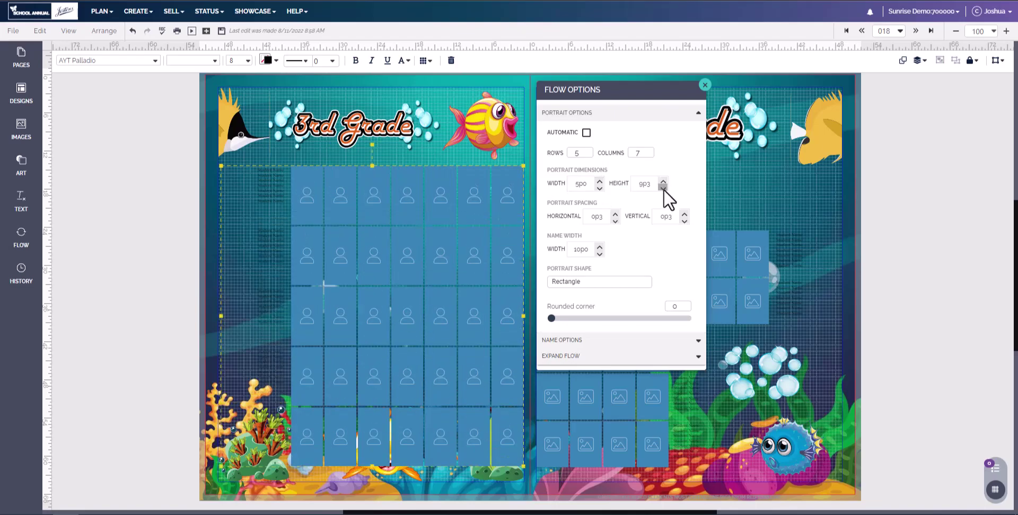
pyautogui.click(663, 187)
pyautogui.click(663, 187)
pyautogui.click(558, 184)
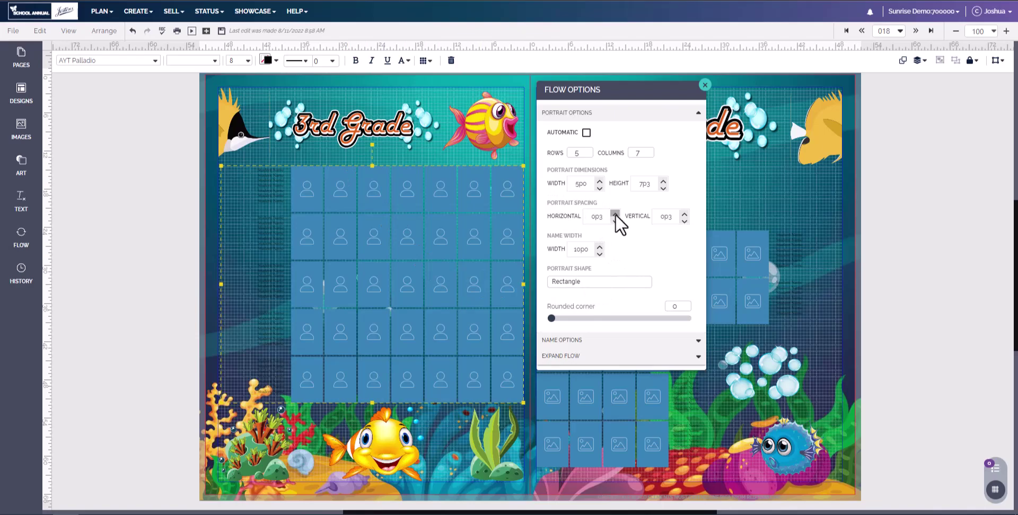
pyautogui.click(684, 214)
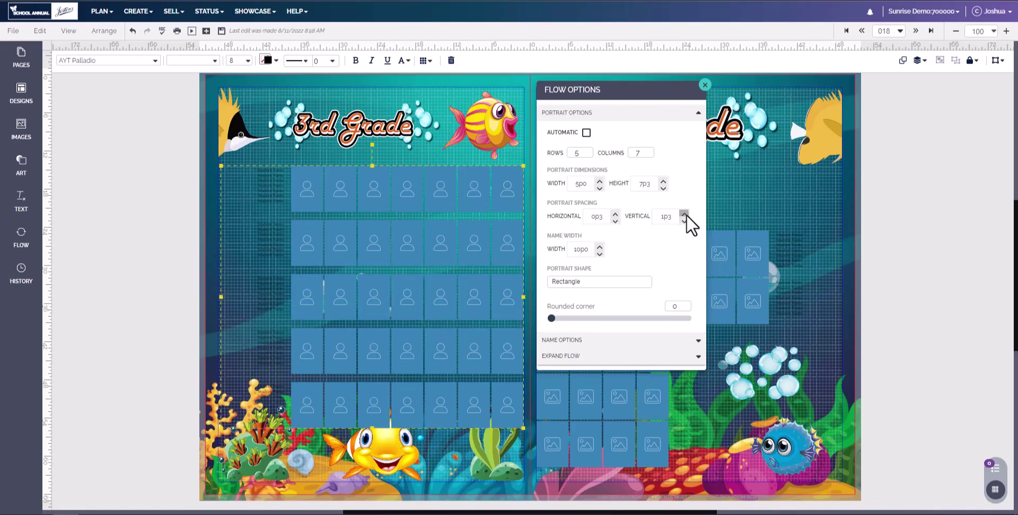
# Step: Try name widths of 8p0 and 6p0, then restore the name width to 10p0
pyautogui.click(686, 220)
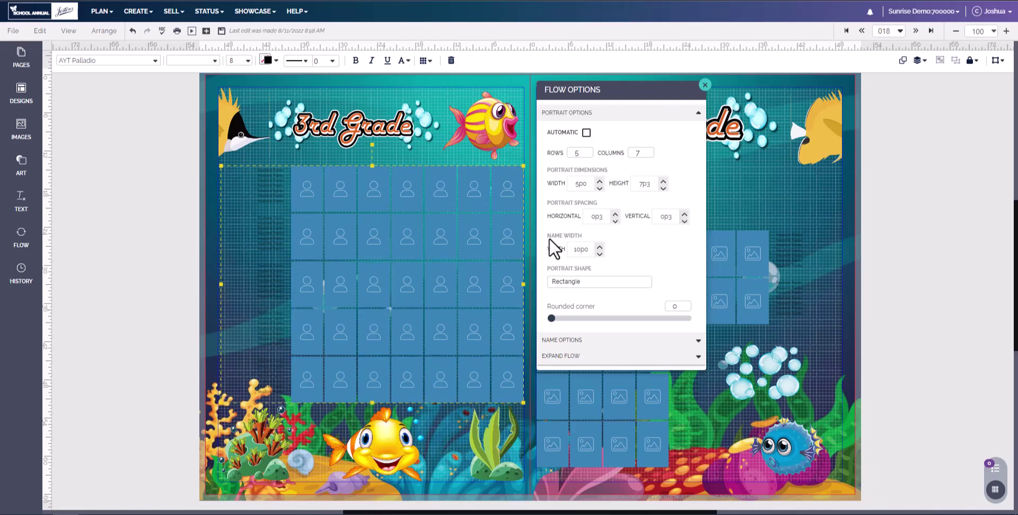
pyautogui.click(599, 253)
pyautogui.click(599, 254)
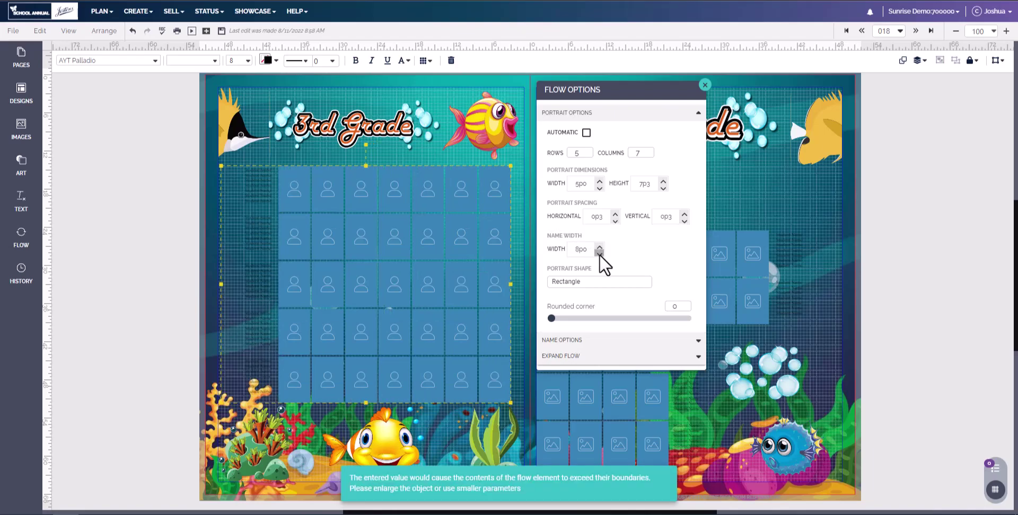
pyautogui.click(599, 254)
pyautogui.click(599, 254)
pyautogui.tripleClick(599, 246)
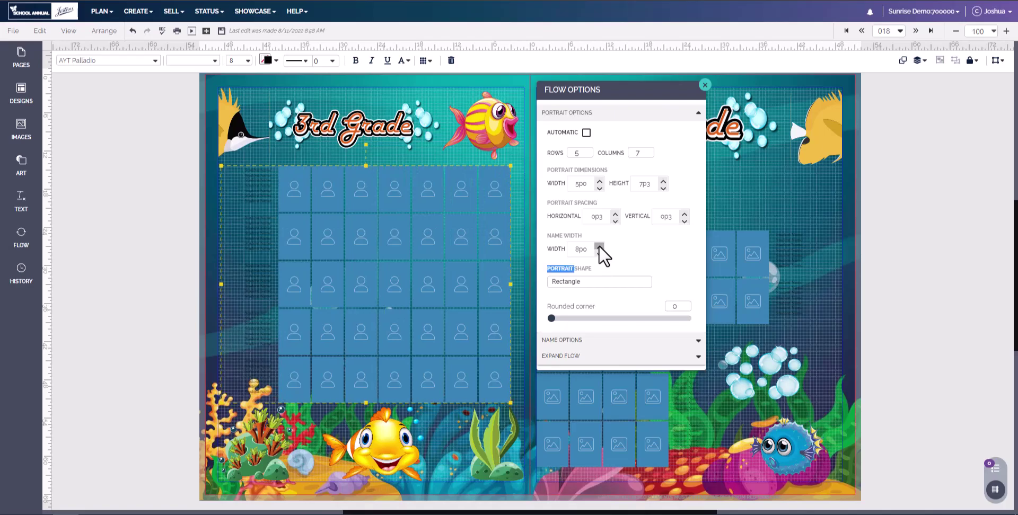
pyautogui.click(599, 246)
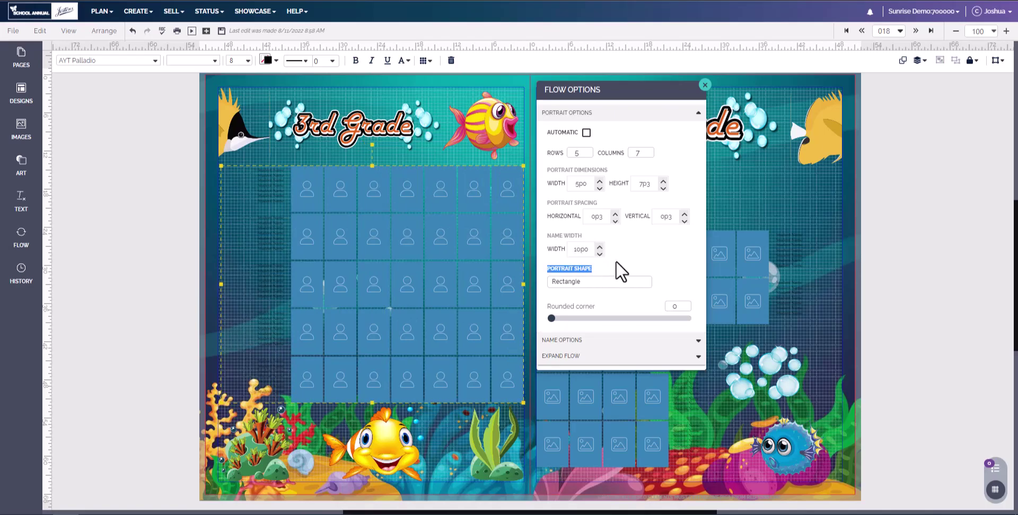
pyautogui.click(564, 268)
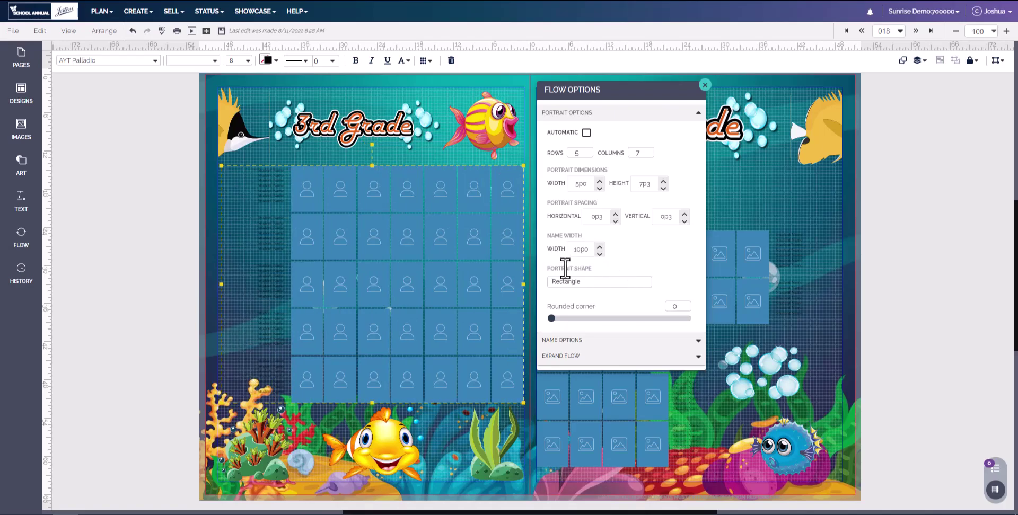
# Step: Test circle, diamond and pentagon portrait shapes, settle on Rectangle, and round the corners
pyautogui.click(575, 295)
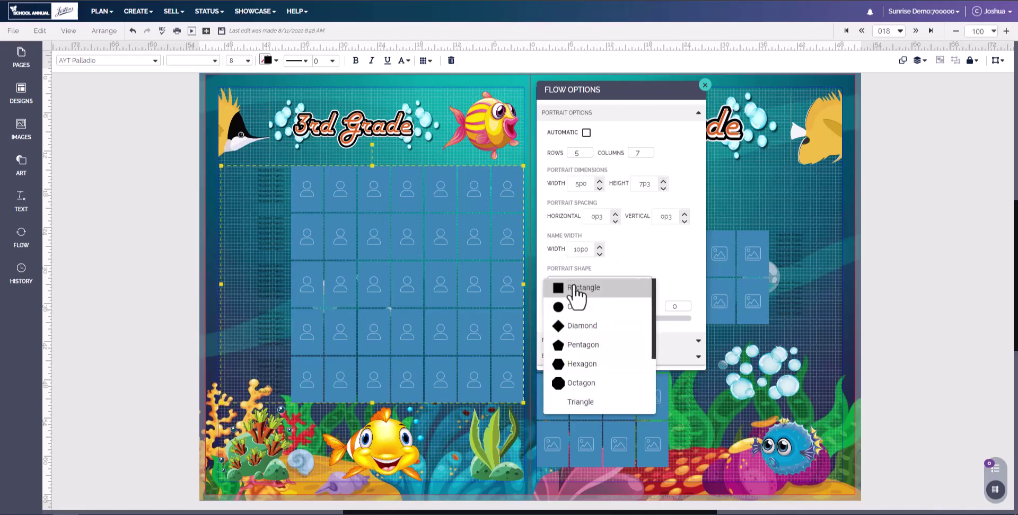
pyautogui.click(591, 318)
pyautogui.click(588, 282)
pyautogui.click(582, 326)
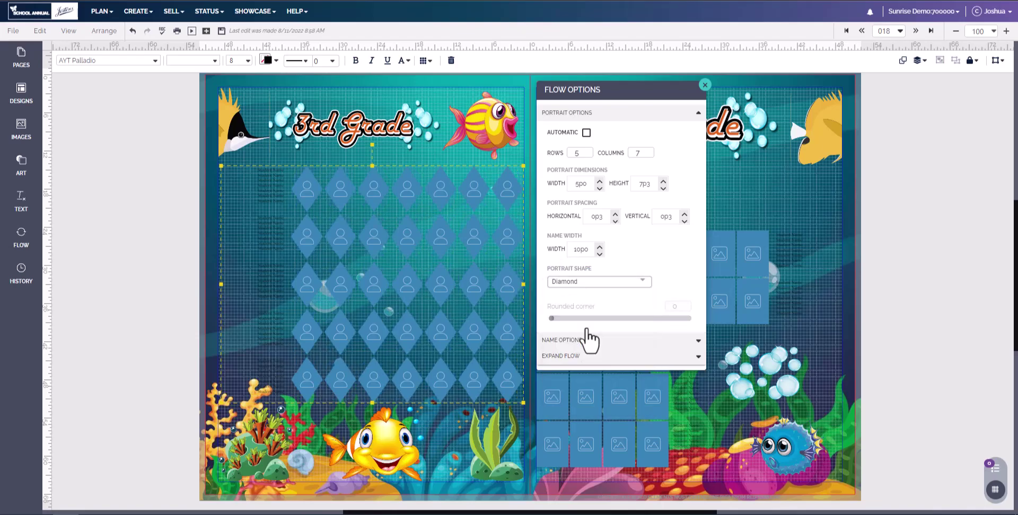
pyautogui.click(590, 284)
pyautogui.click(604, 350)
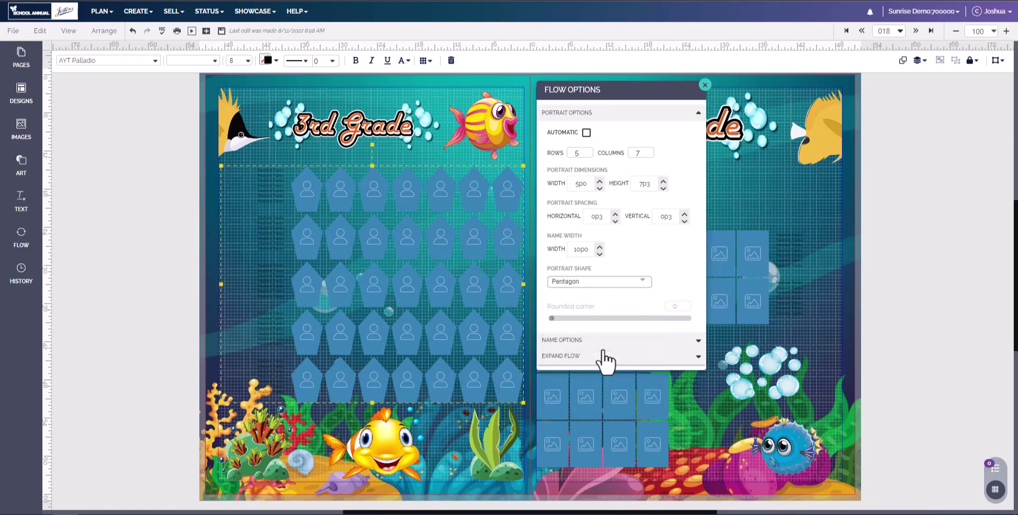
pyautogui.click(591, 291)
pyautogui.click(557, 284)
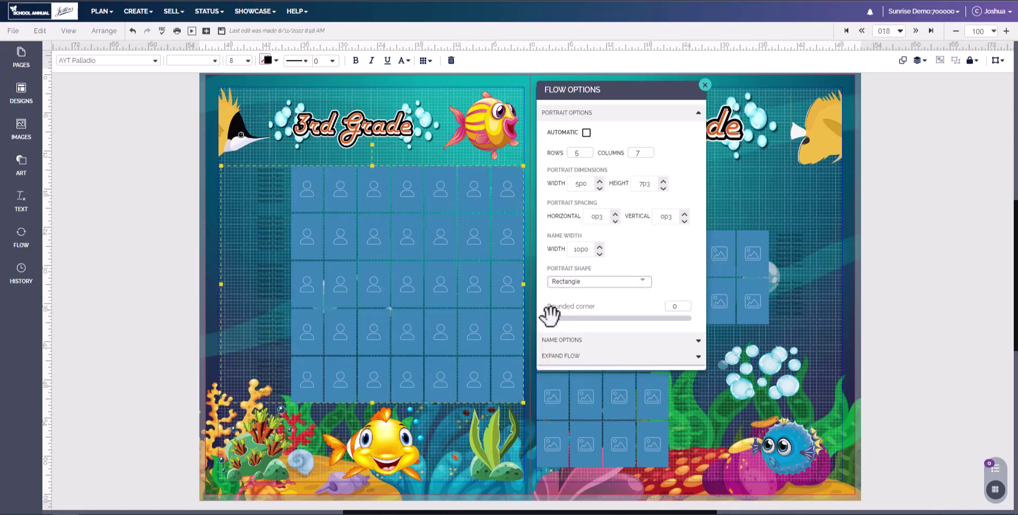
pyautogui.moveTo(550, 316); pyautogui.dragTo(579, 318)
# Step: Try placing the student names right of each row, then below each portrait
pyautogui.click(609, 342)
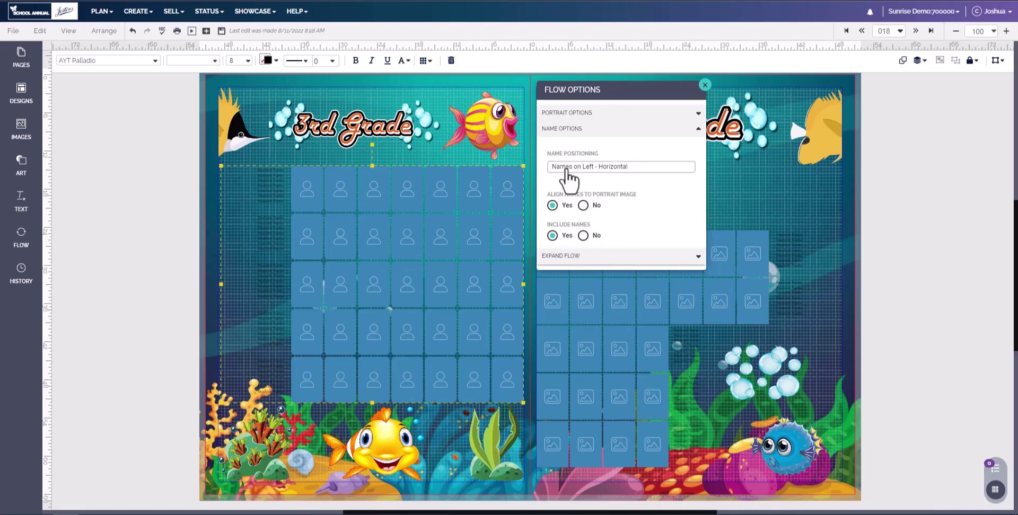
pyautogui.click(630, 168)
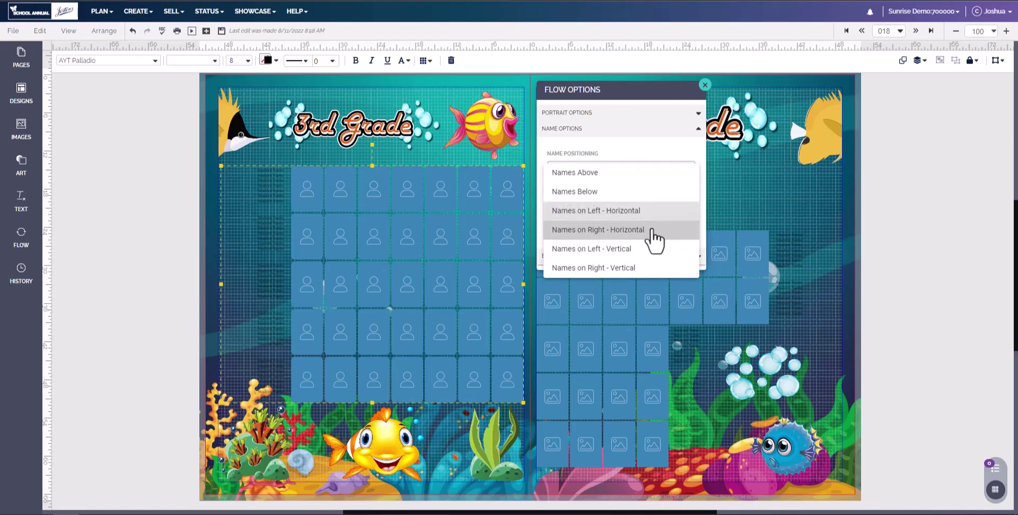
pyautogui.click(614, 234)
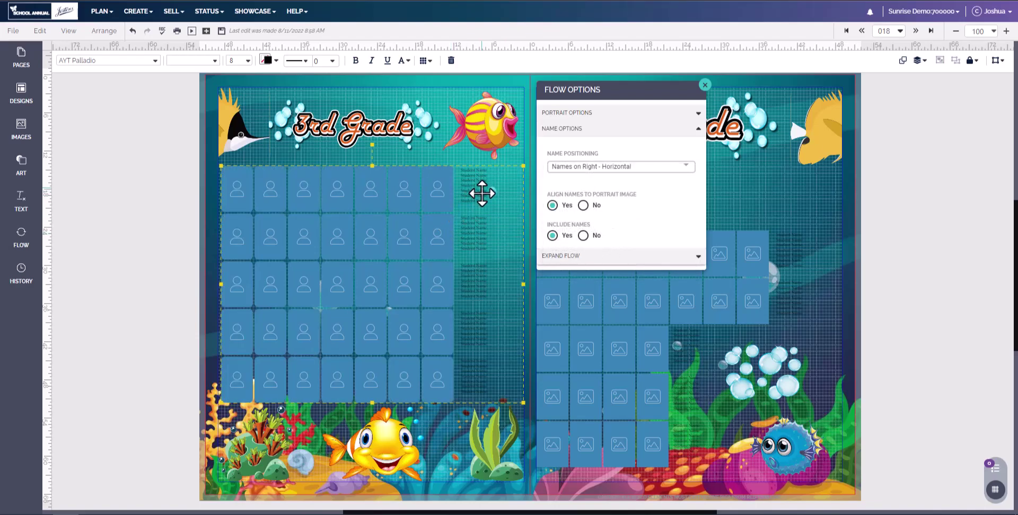
pyautogui.click(610, 171)
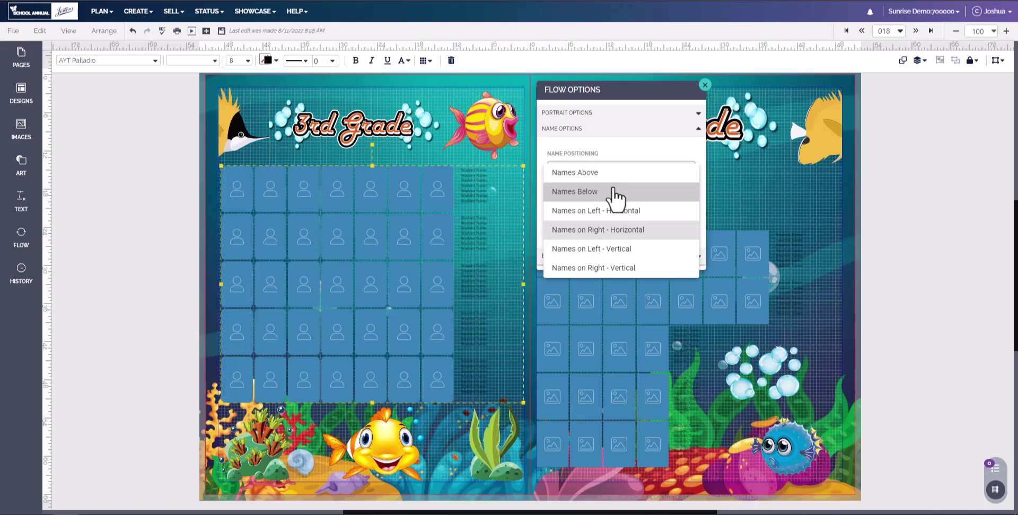
pyautogui.click(614, 194)
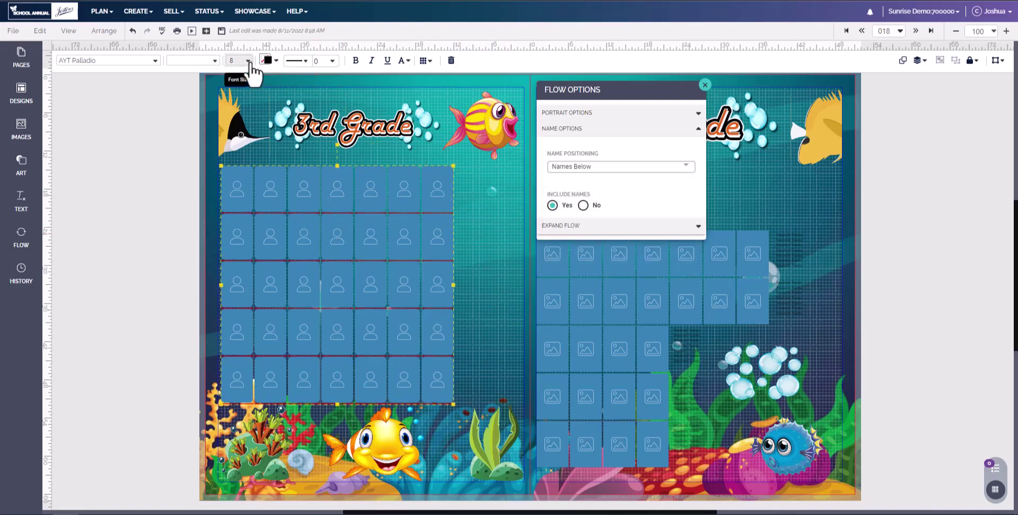
# Step: Increase vertical row spacing, leave names out of the grid, and bring up Expand Flow
pyautogui.click(604, 114)
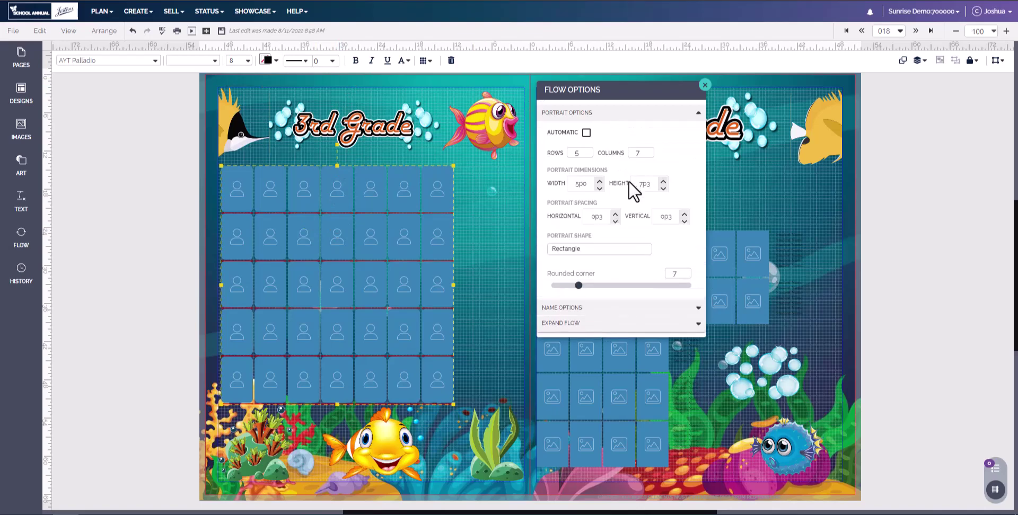
pyautogui.click(685, 212)
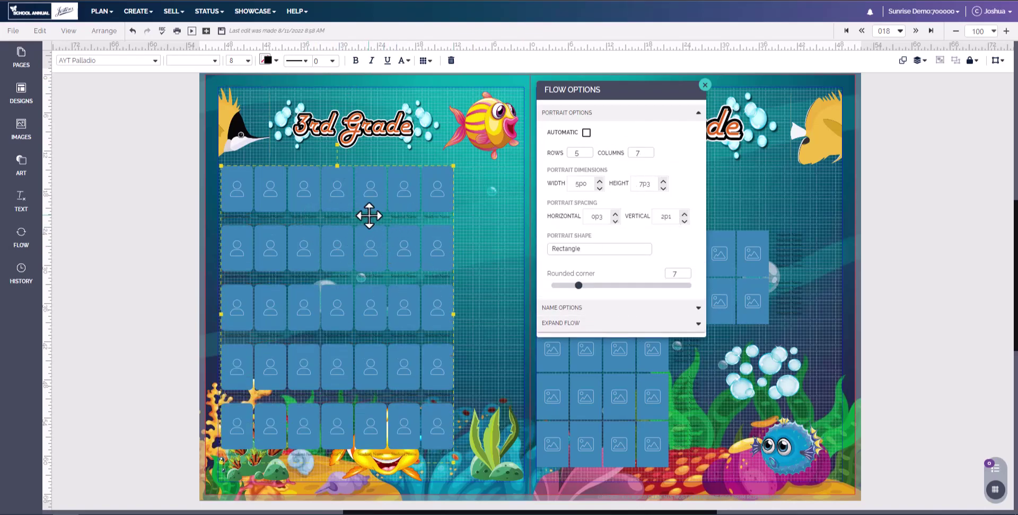
pyautogui.click(603, 308)
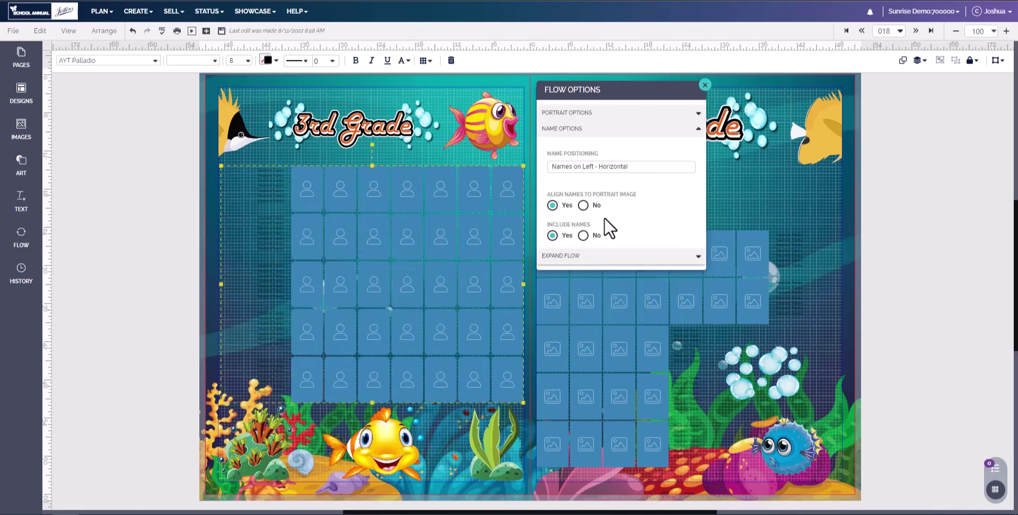
pyautogui.click(583, 236)
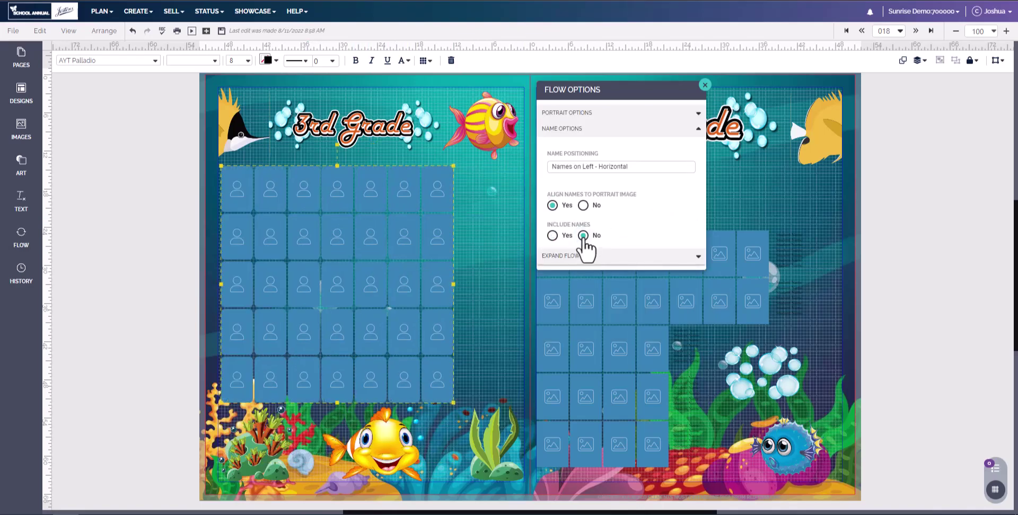
pyautogui.click(631, 255)
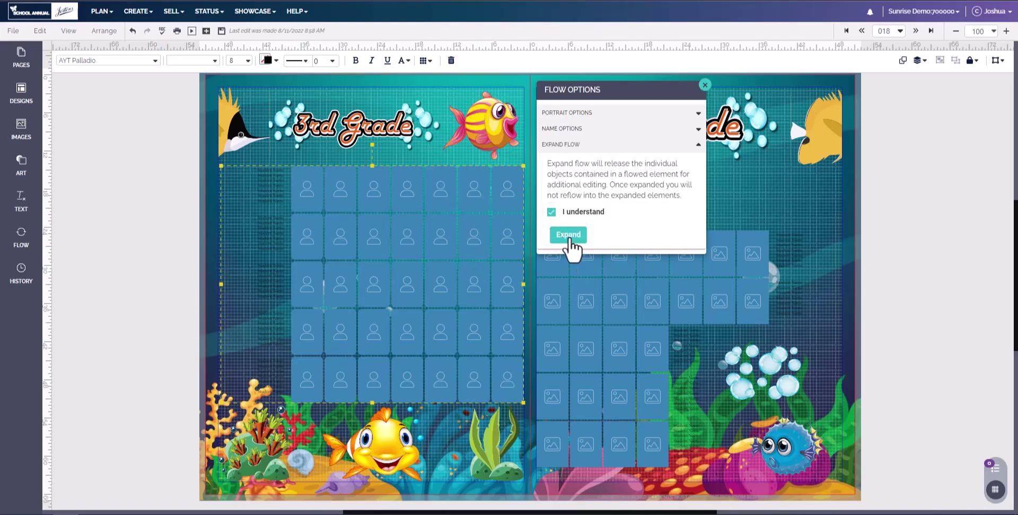
# Step: Expand the 3rd-grade flow into individual frames and show the Adkins-5 panel of 42 portraits
pyautogui.click(567, 235)
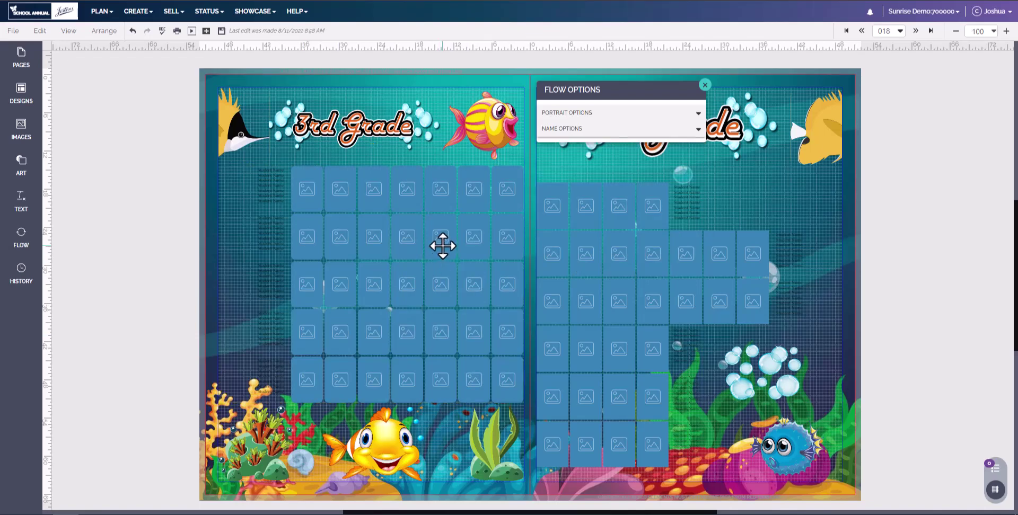
pyautogui.click(23, 245)
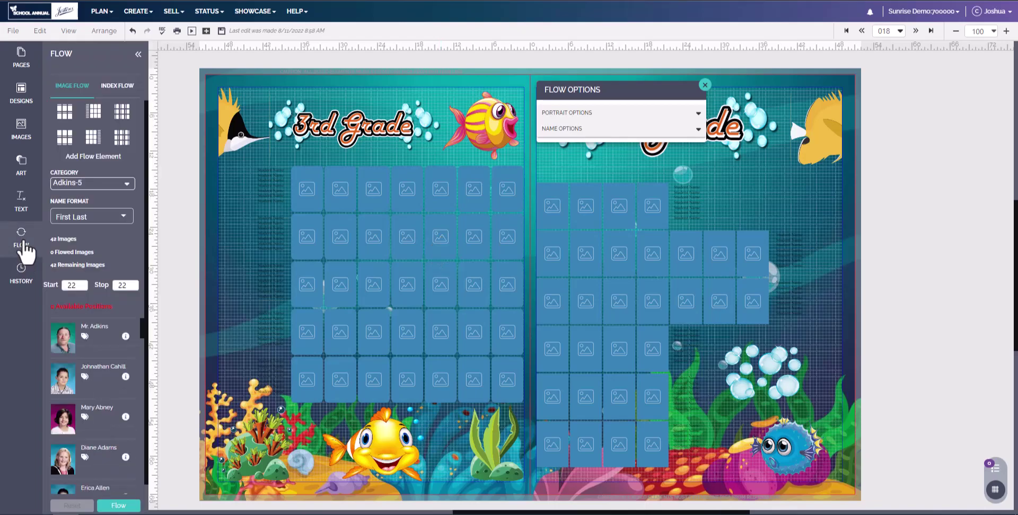
# Step: Rerun the portrait flow, set Start and Stop to 18, and save the spread
pyautogui.click(119, 506)
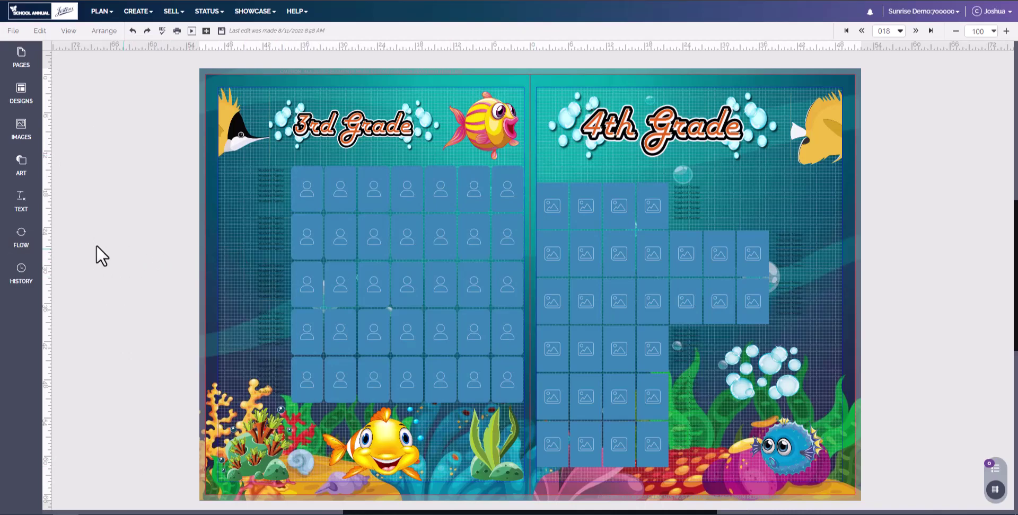
pyautogui.click(21, 241)
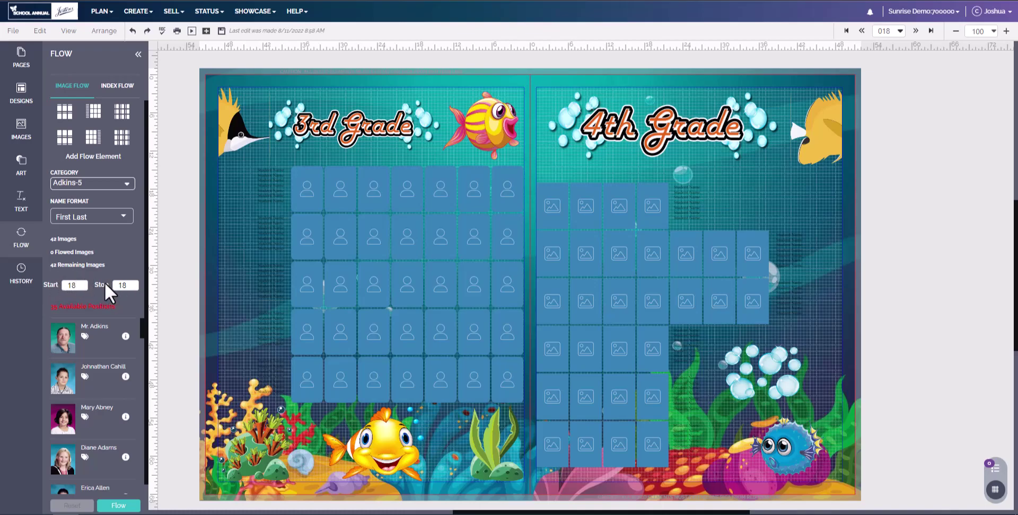
pyautogui.click(221, 30)
# Step: Raise the 3rd Grade grid to 6 rows and shift it slightly higher on the page
pyautogui.click(446, 235)
pyautogui.click(530, 62)
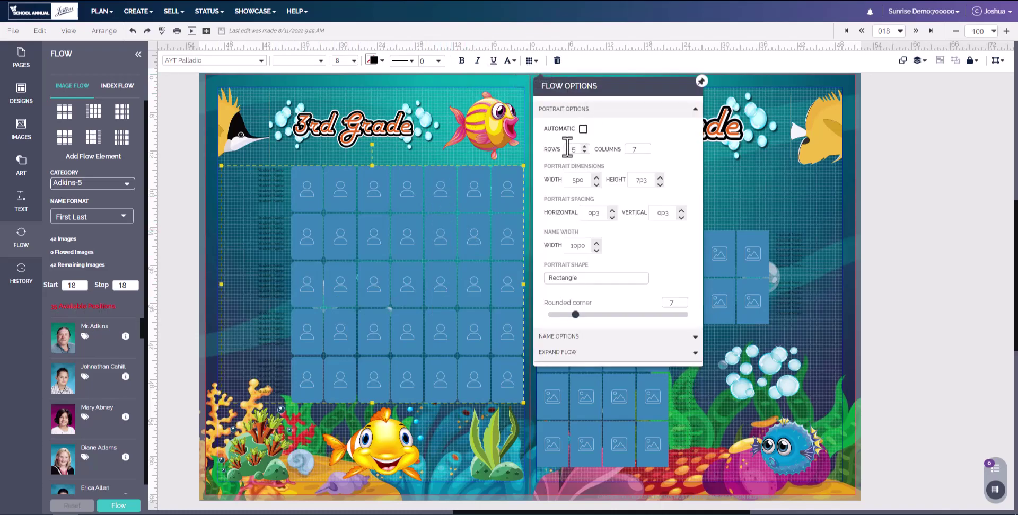
pyautogui.click(585, 147)
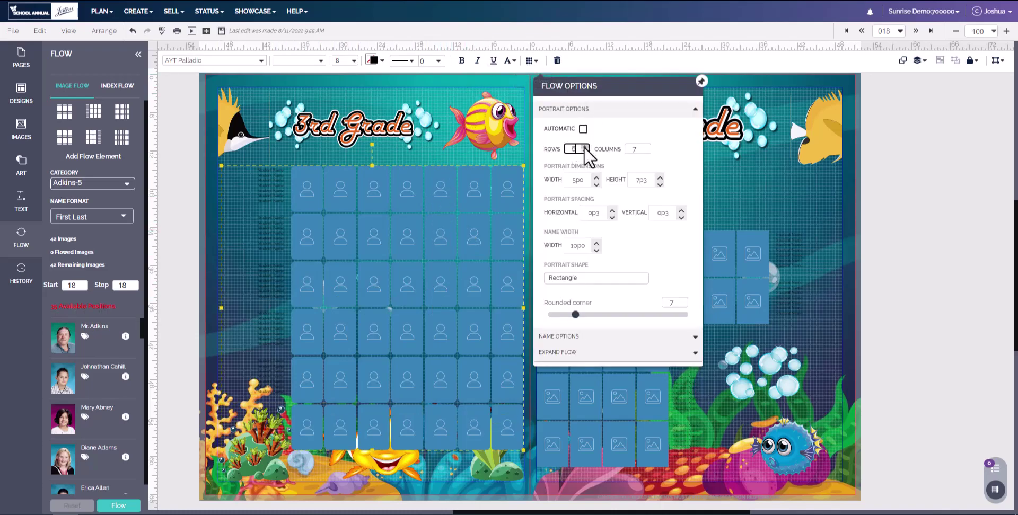
pyautogui.click(222, 31)
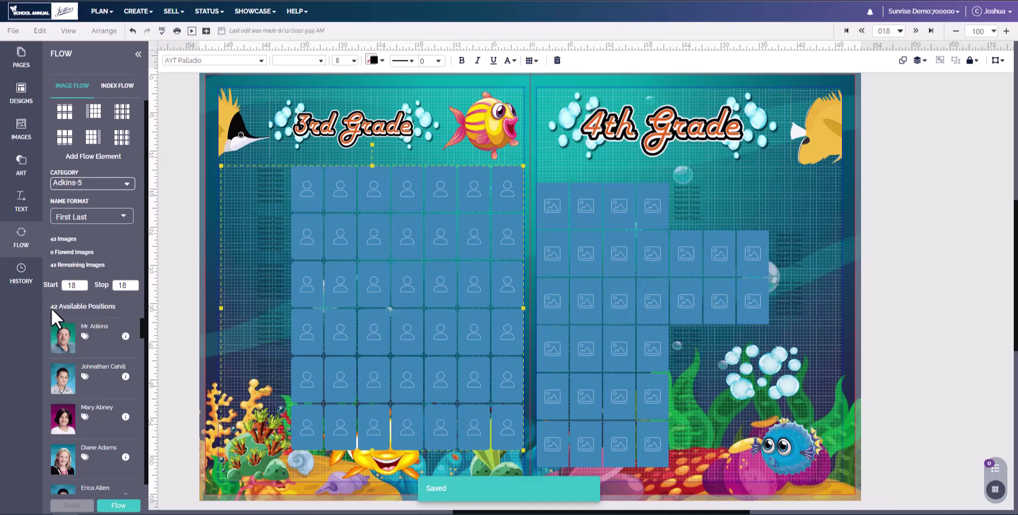
pyautogui.moveTo(398, 210); pyautogui.dragTo(399, 195)
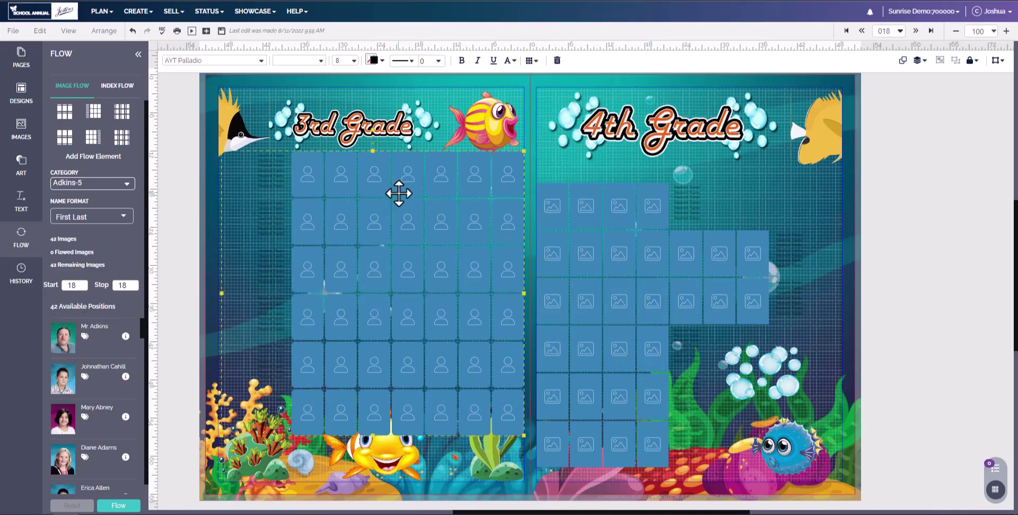
# Step: Outline each portrait cell with a solid line of width 1 and save the spread
pyautogui.click(412, 62)
pyautogui.click(446, 111)
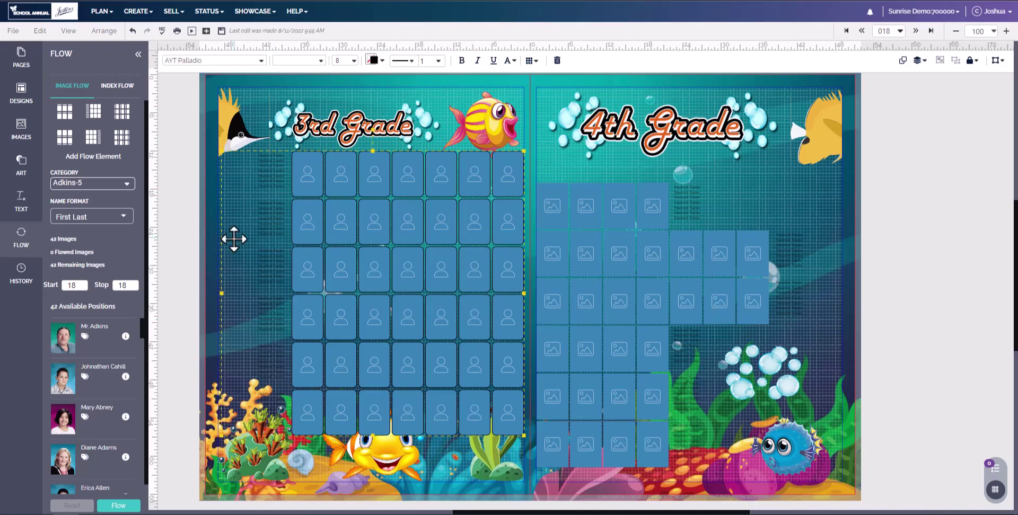
pyautogui.click(184, 217)
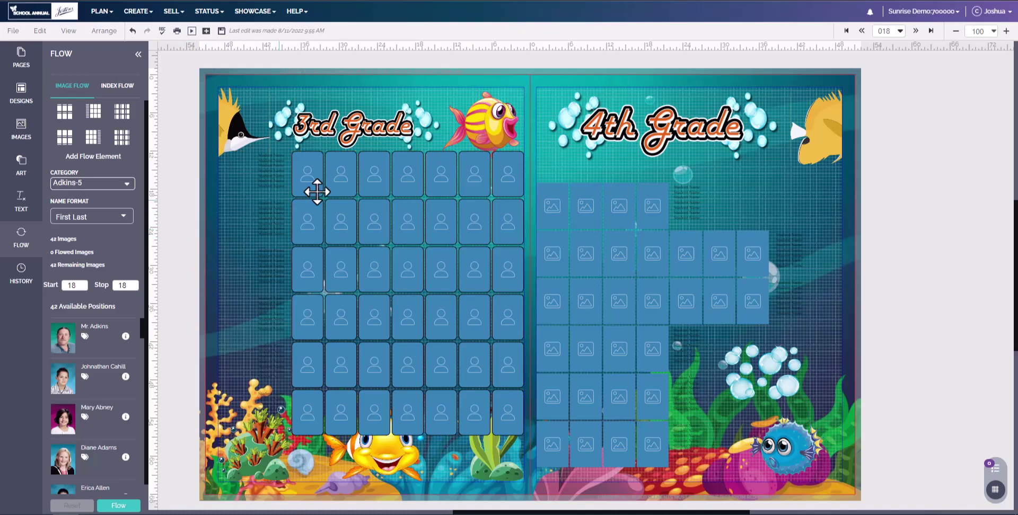
pyautogui.click(221, 31)
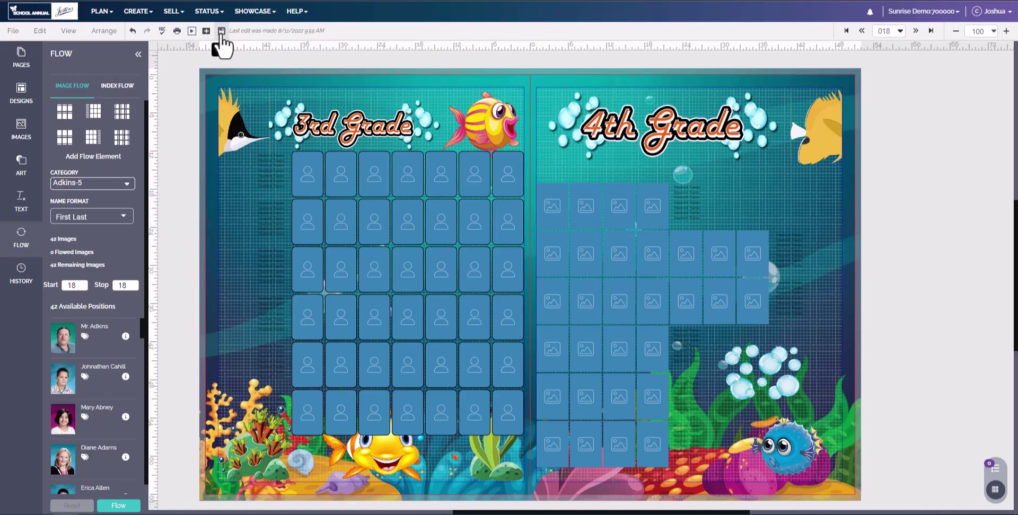
pyautogui.click(177, 33)
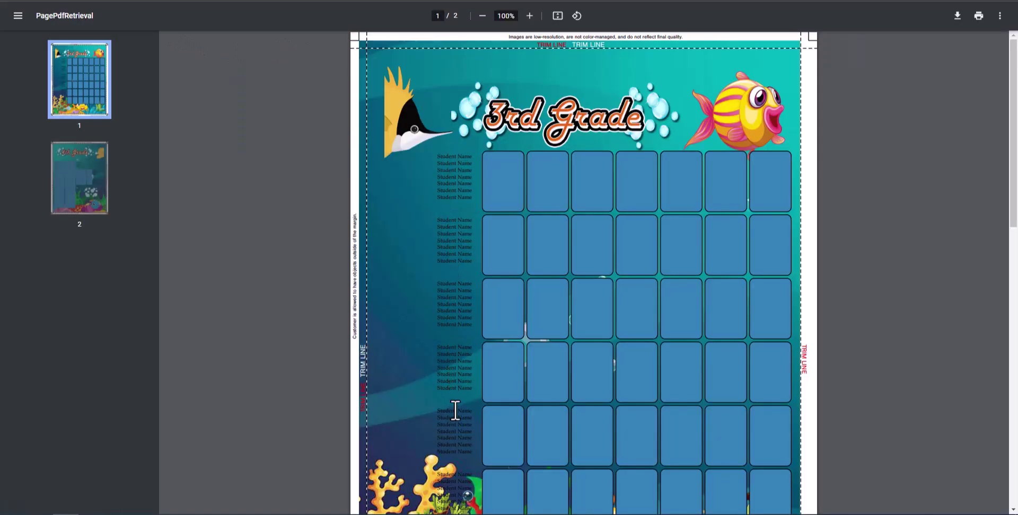
pyautogui.scroll(-4, 455, 469)
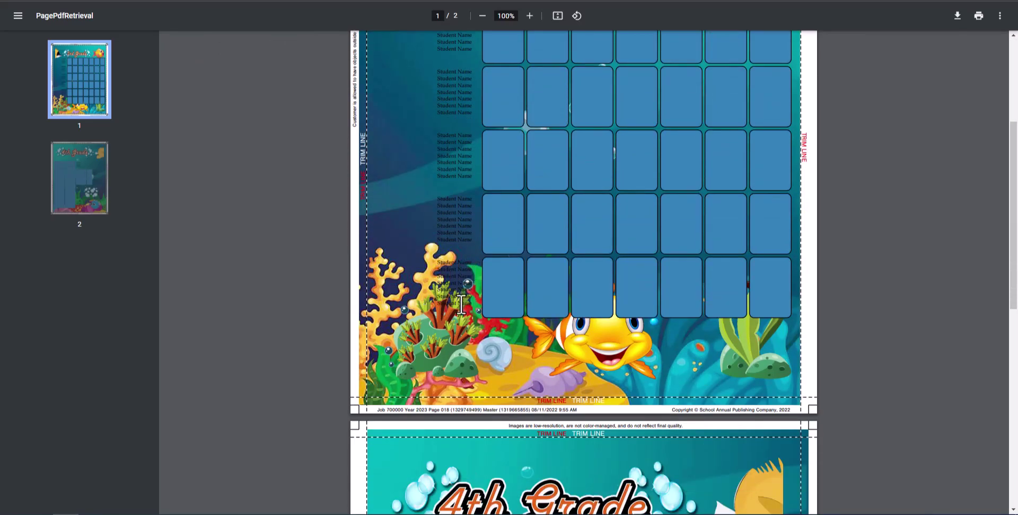
pyautogui.scroll(-9, 583, 223)
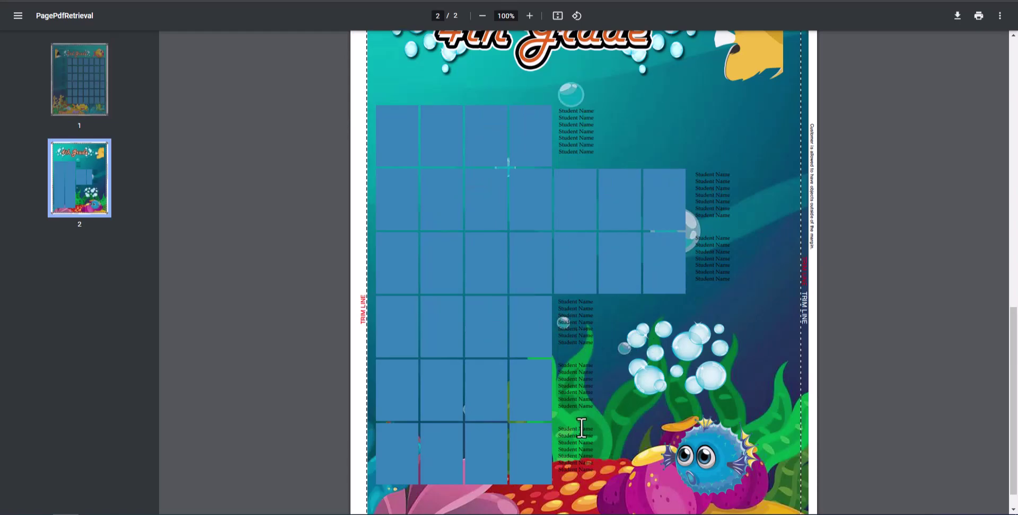
pyautogui.scroll(1, 577, 465)
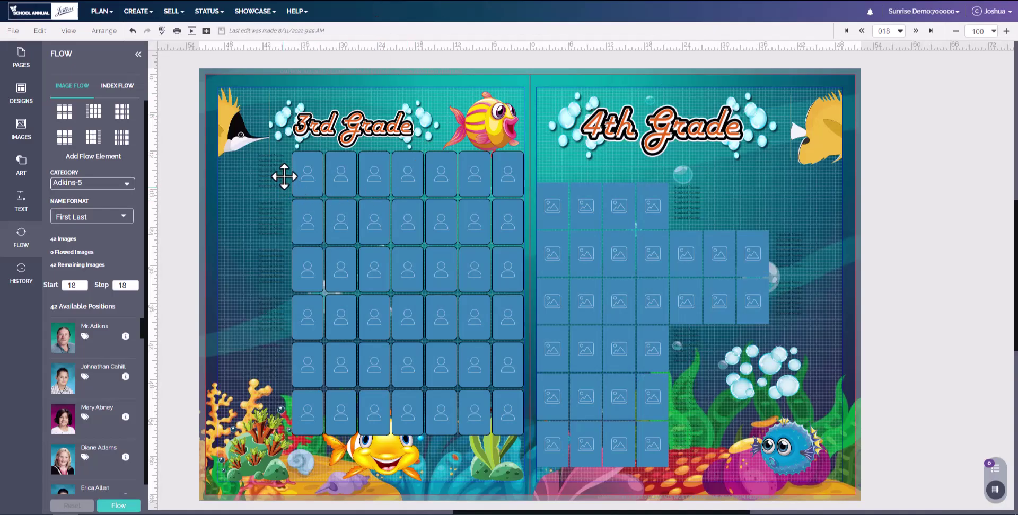
# Step: Color the names CS Gray Dawn, save, and flow the class photos and names into the grid
pyautogui.click(278, 168)
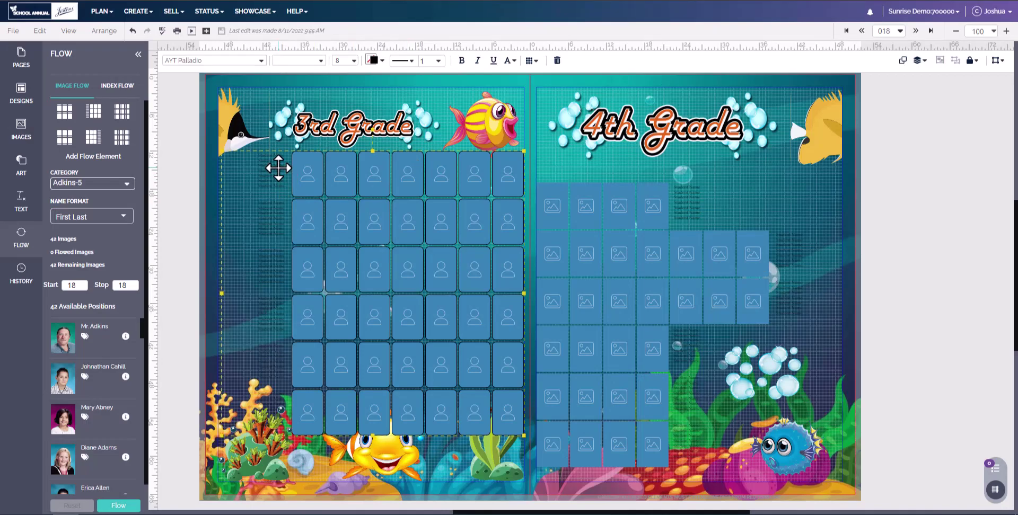
pyautogui.click(383, 61)
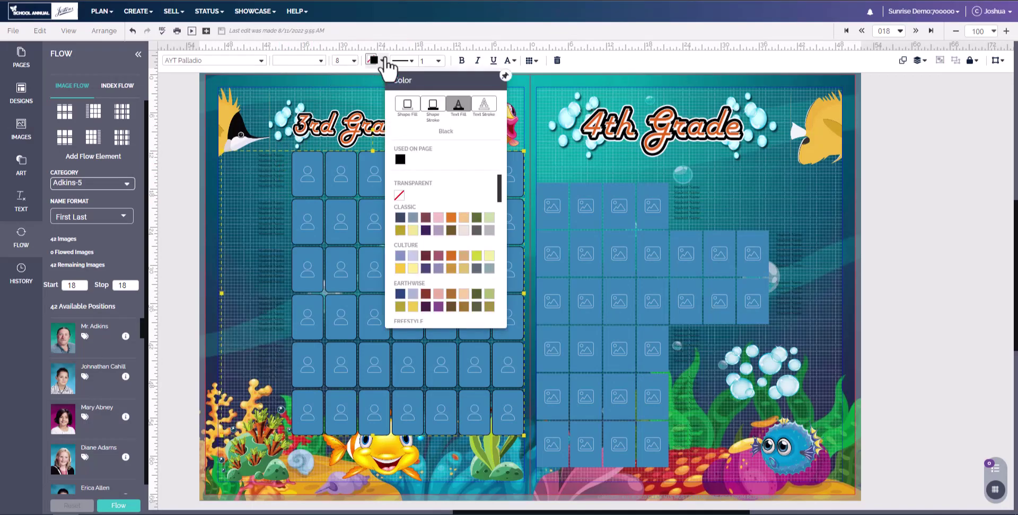
pyautogui.click(462, 229)
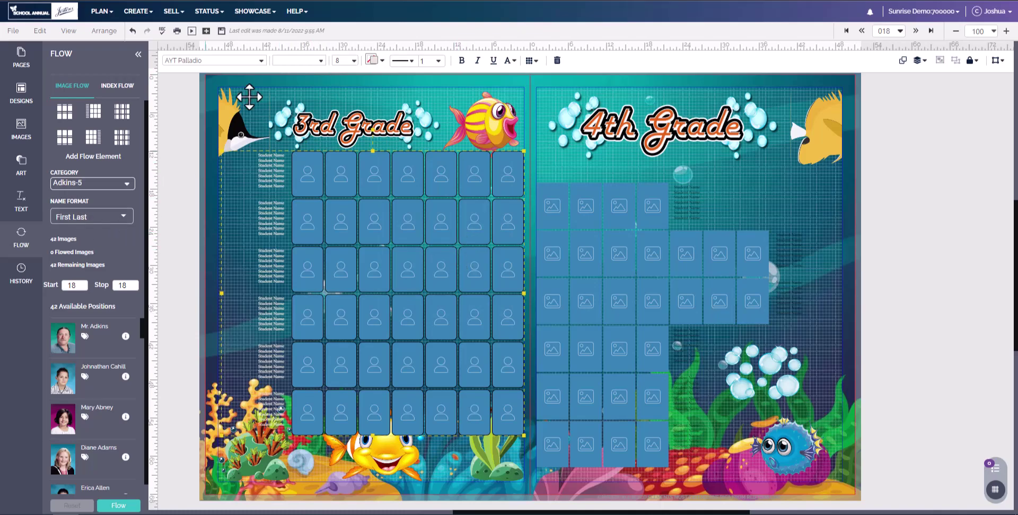
pyautogui.click(222, 30)
pyautogui.click(117, 506)
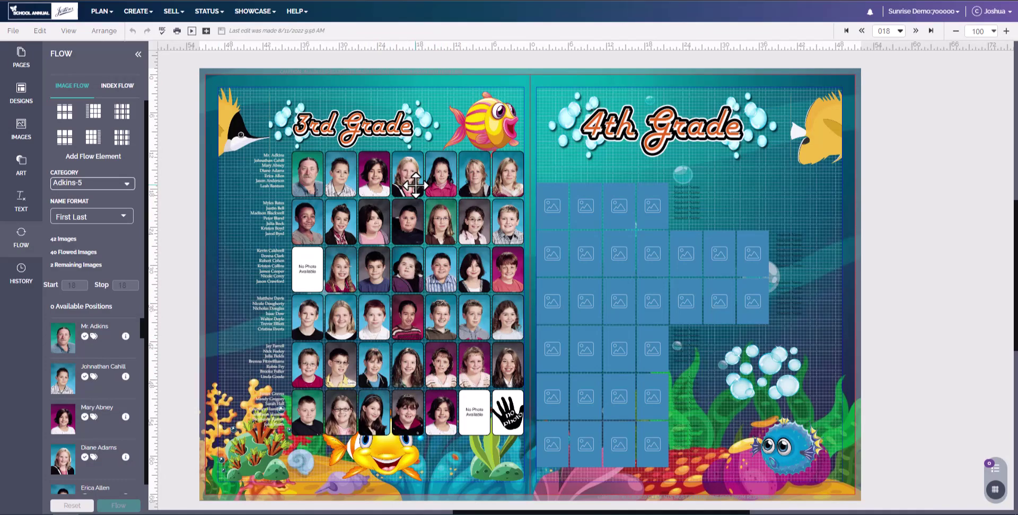
pyautogui.click(179, 34)
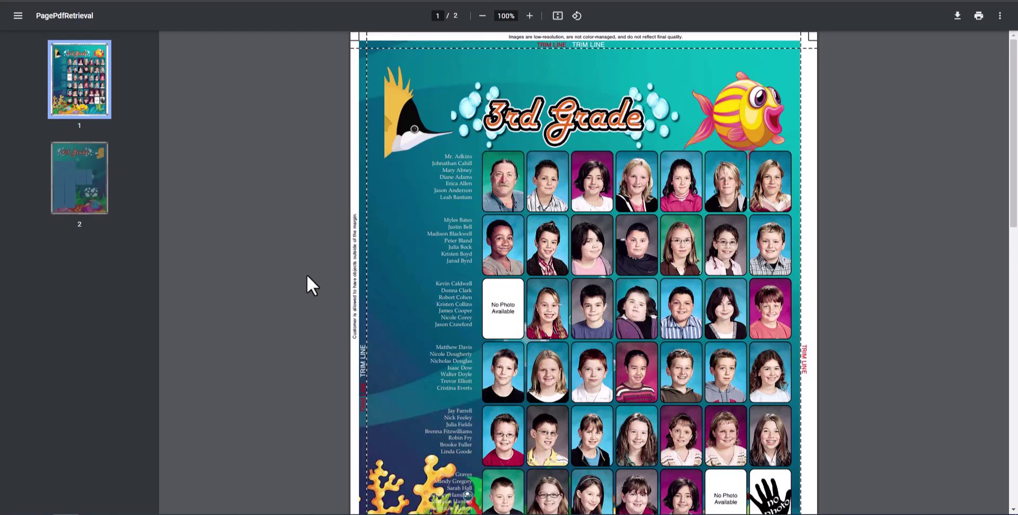
pyautogui.scroll(-2, 364, 286)
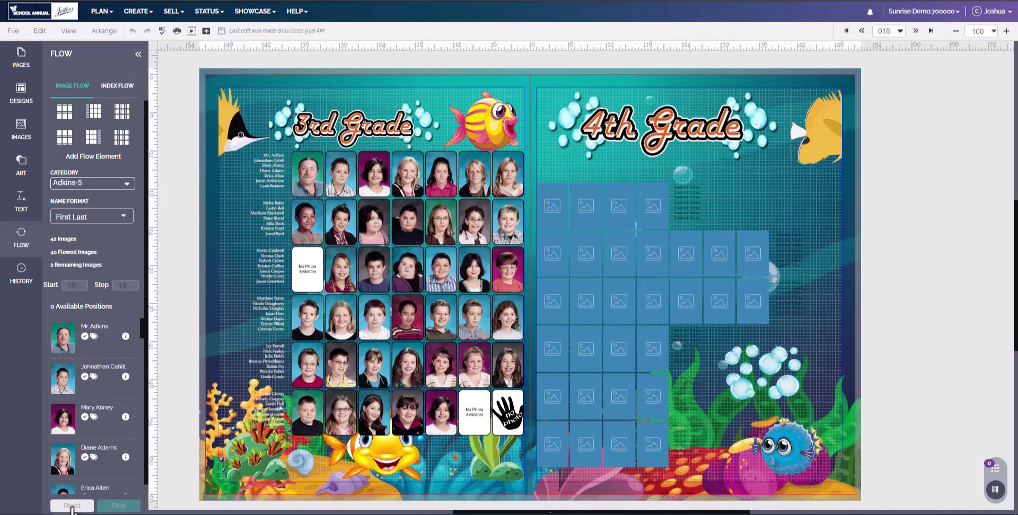
# Step: Clear the flowed photos and make the 3rd Grade student names dark purple
pyautogui.click(72, 506)
pyautogui.click(352, 170)
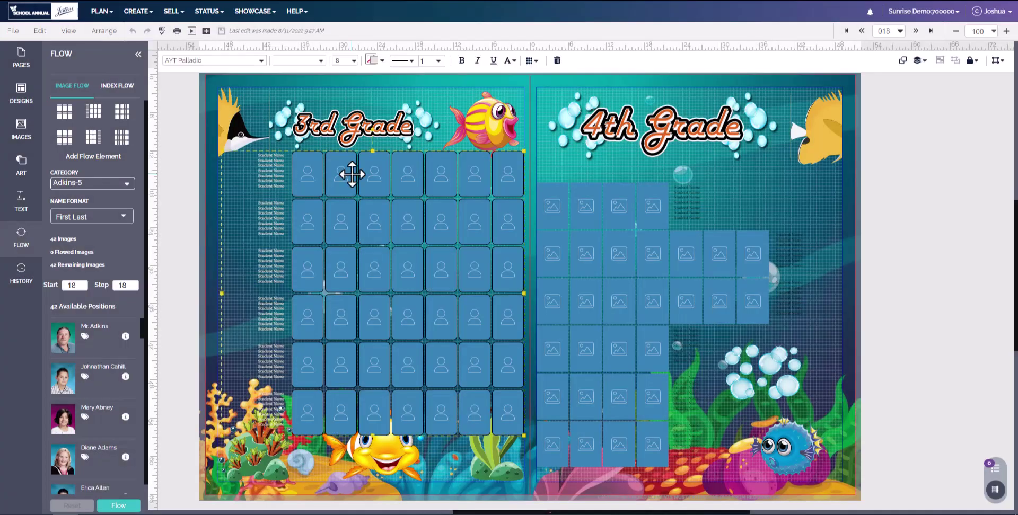
pyautogui.click(380, 60)
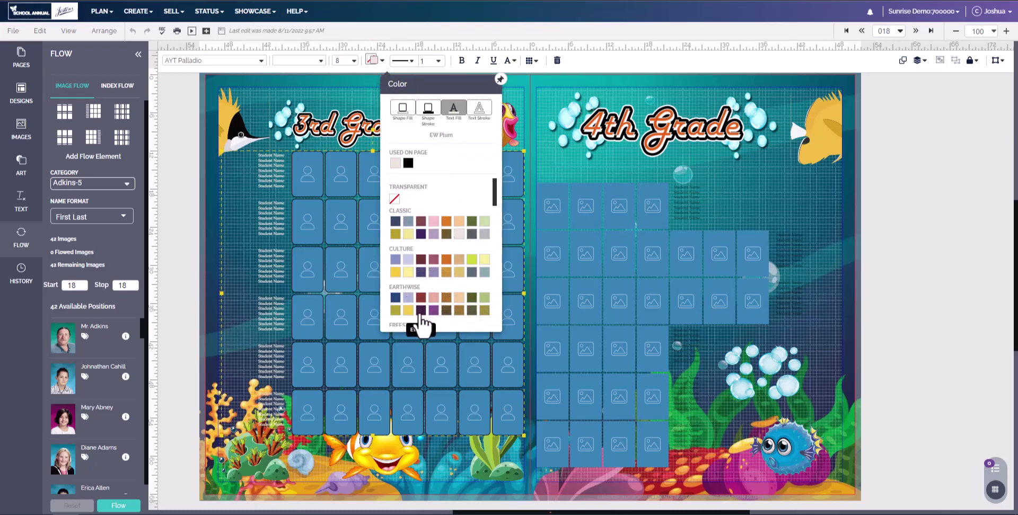
pyautogui.click(420, 310)
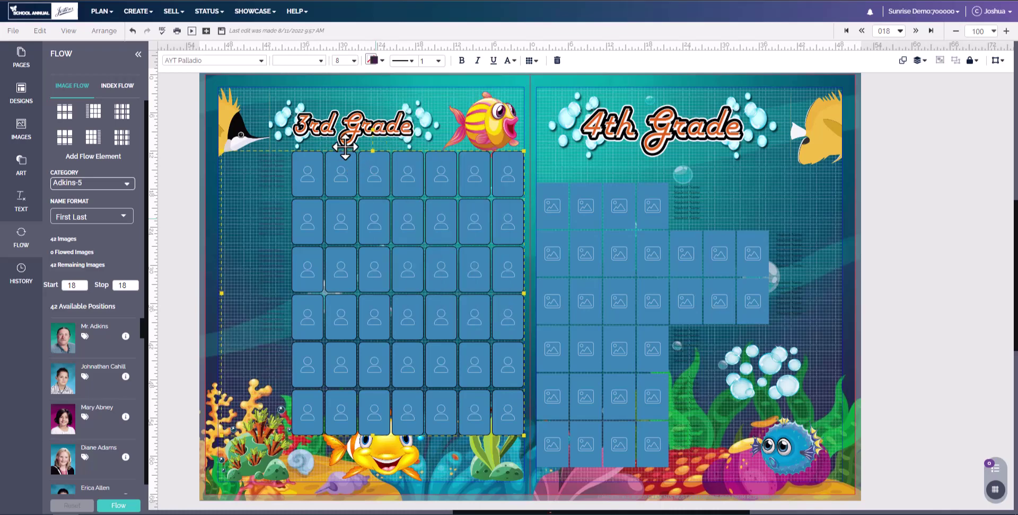
# Step: Add a tall rectangle over the name column at 43% transparency
pyautogui.click(20, 165)
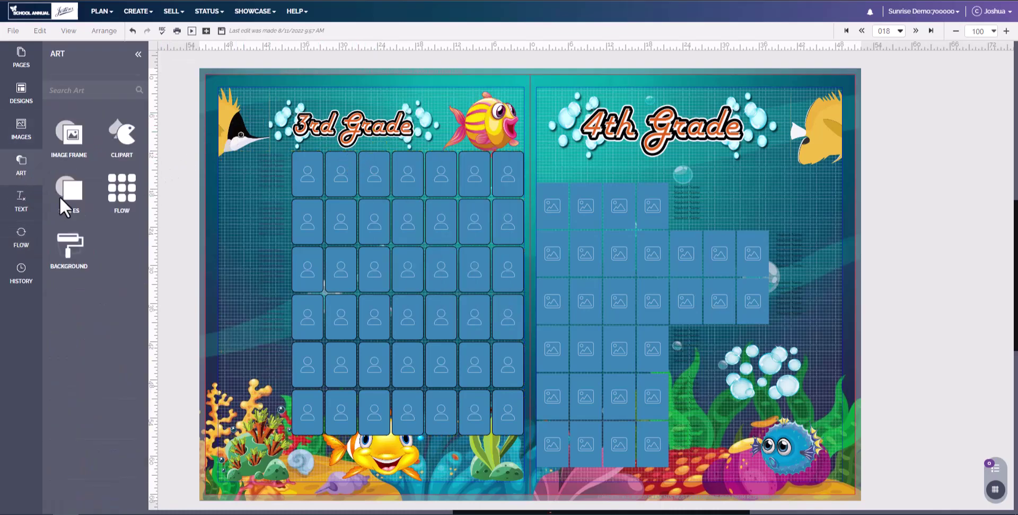
pyautogui.click(67, 189)
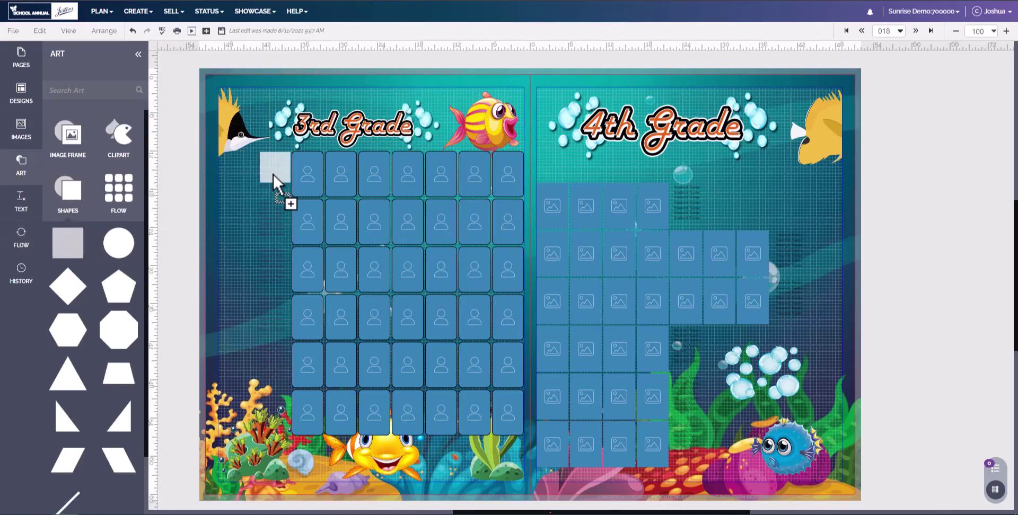
pyautogui.moveTo(273, 175); pyautogui.dragTo(257, 439)
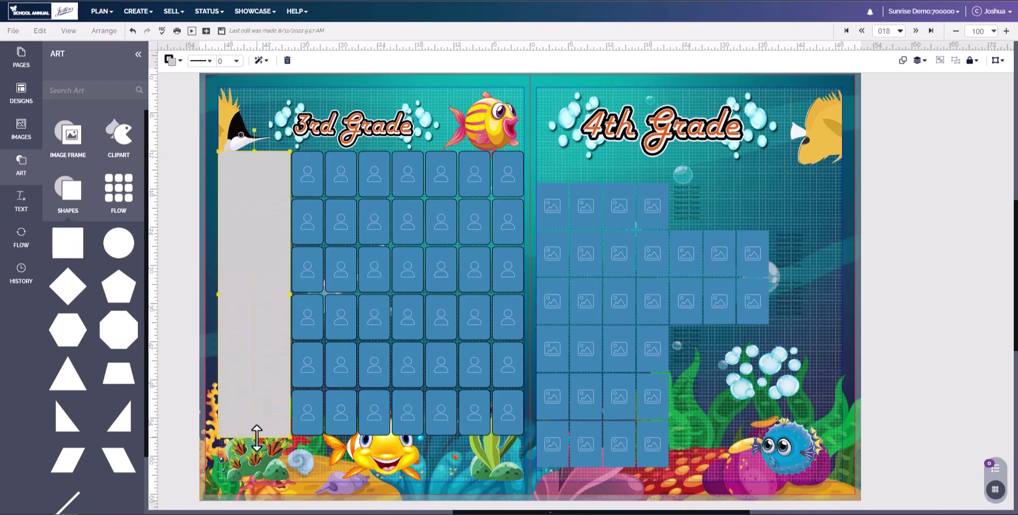
pyautogui.click(260, 59)
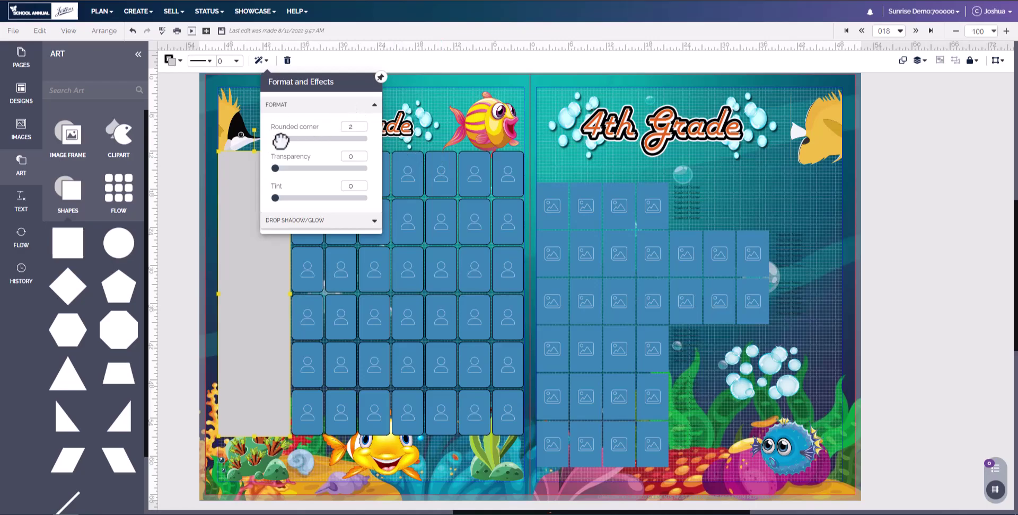
pyautogui.moveTo(275, 169); pyautogui.dragTo(316, 168)
pyautogui.click(256, 211)
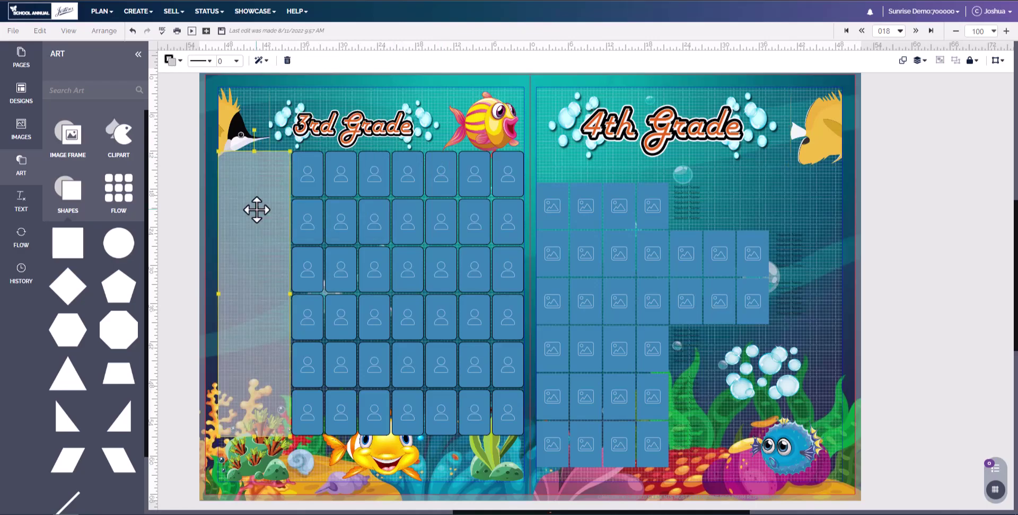
# Step: Send the rectangle behind the names and return to the photo flow settings
pyautogui.click(918, 60)
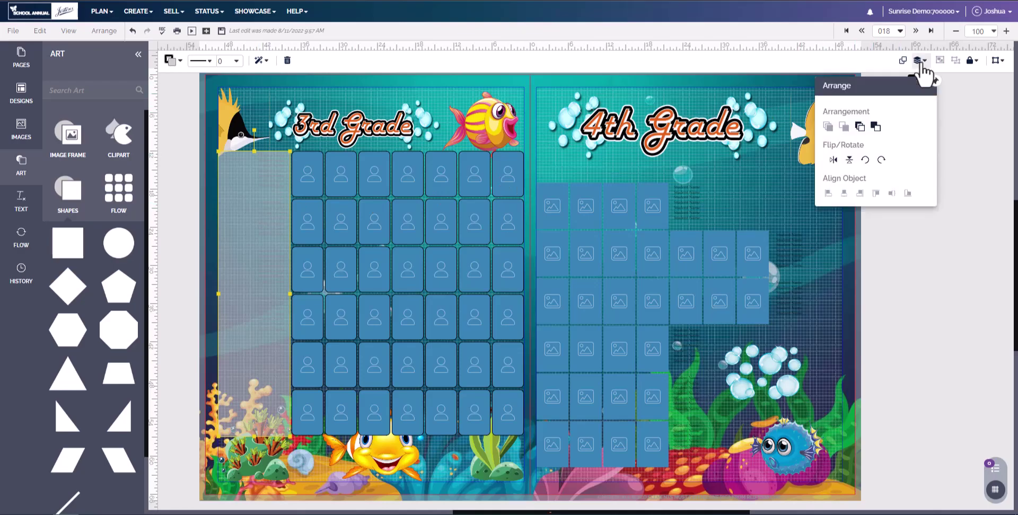
pyautogui.click(876, 128)
pyautogui.click(22, 238)
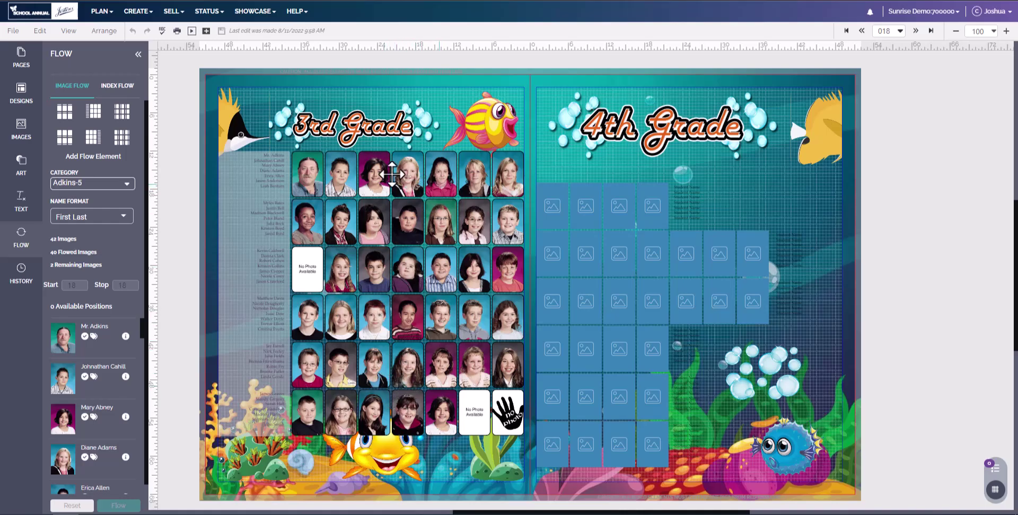
# Step: Move to spread page 020 and place a duplicate of its photo grid on the right page
pyautogui.click(913, 31)
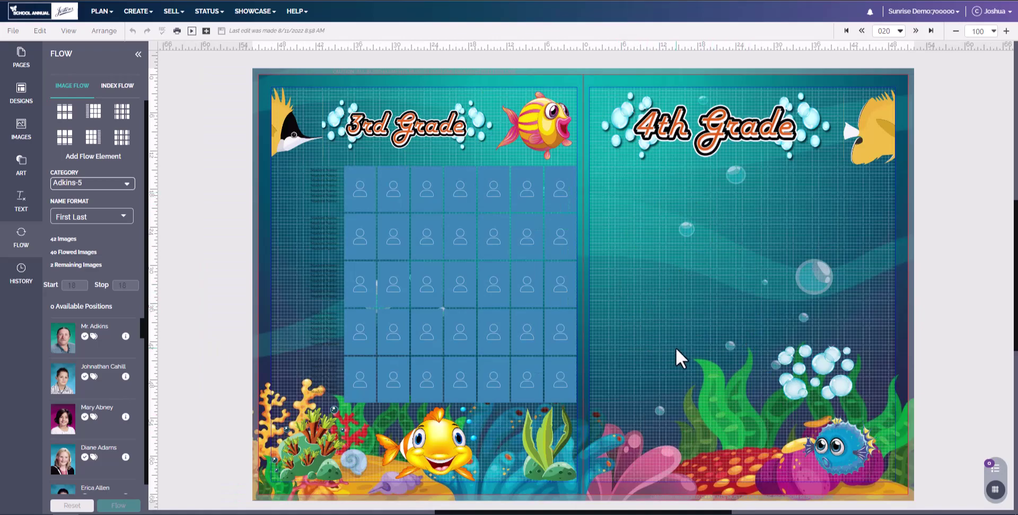
pyautogui.click(481, 197)
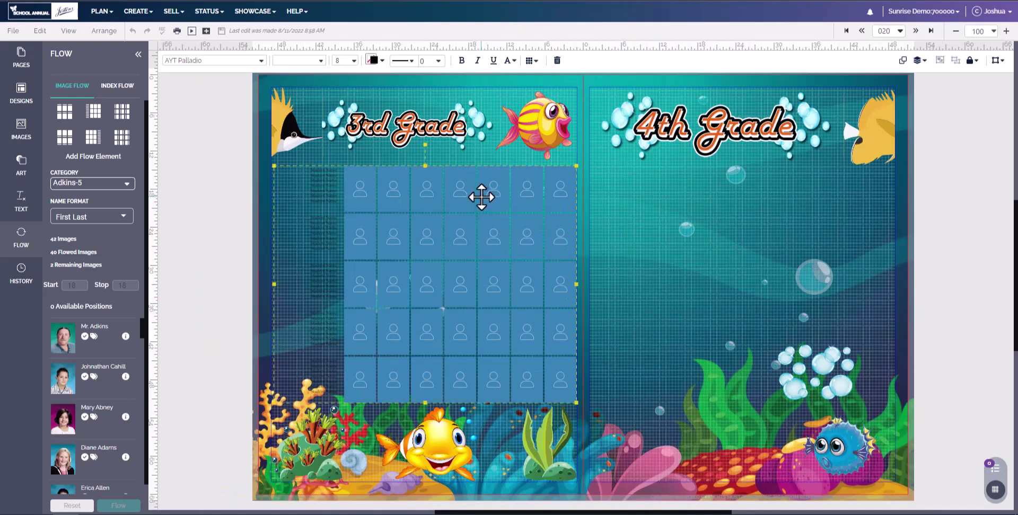
pyautogui.click(903, 62)
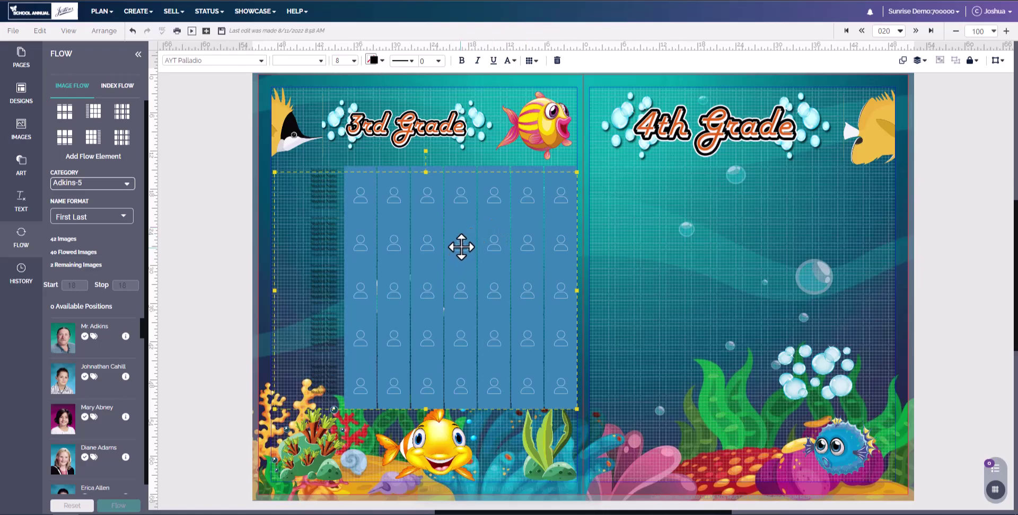
pyautogui.moveTo(460, 251); pyautogui.dragTo(677, 248)
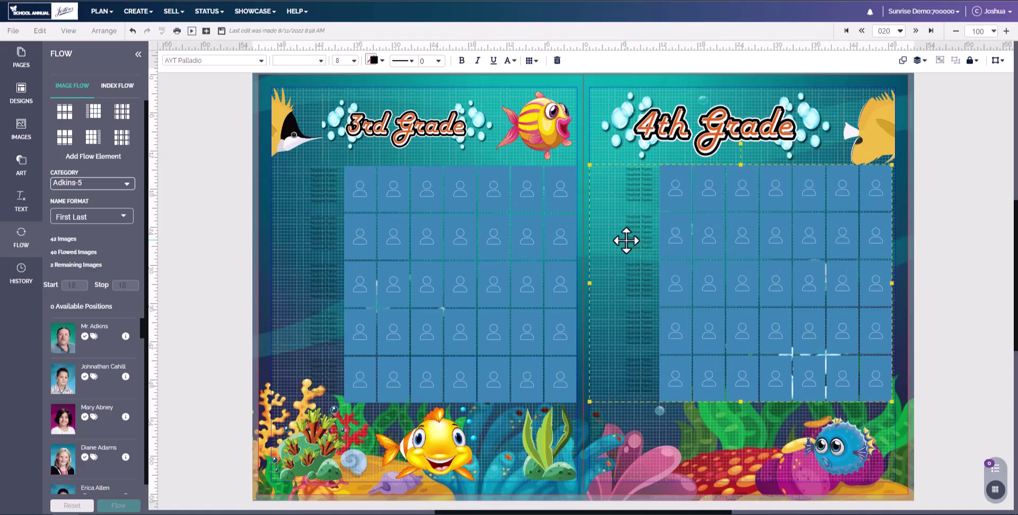
# Step: Set the copied grid's Name Positioning to Names on Right - Horizontal
pyautogui.click(535, 63)
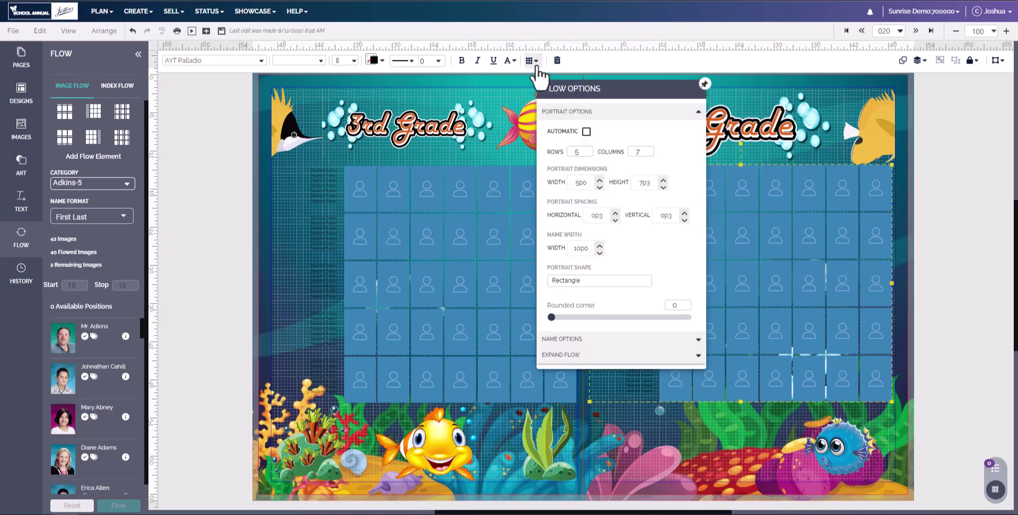
pyautogui.click(584, 339)
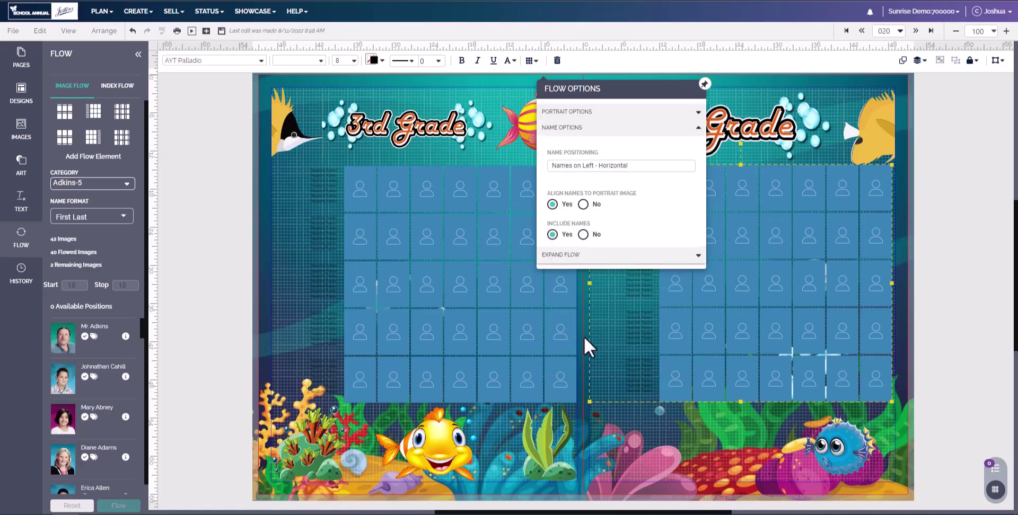
pyautogui.click(620, 166)
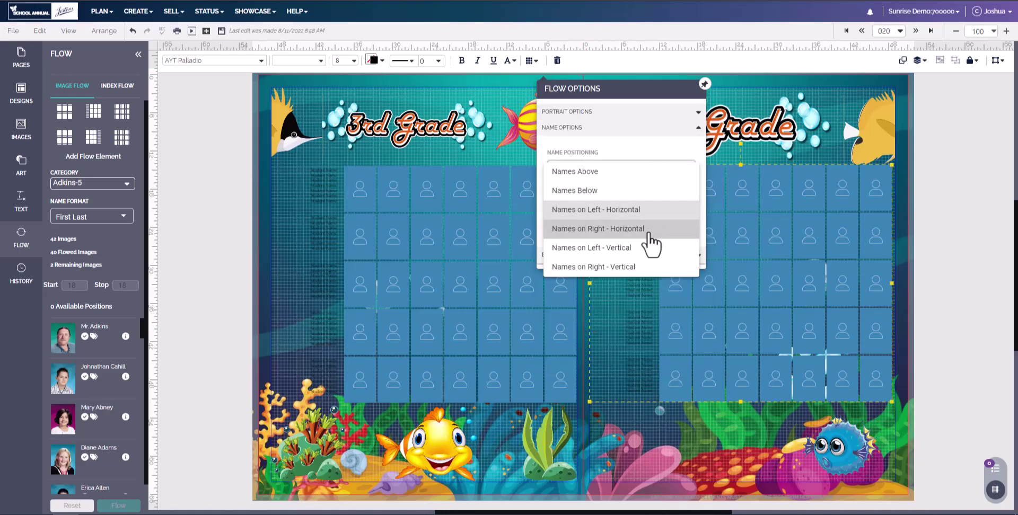
pyautogui.click(649, 233)
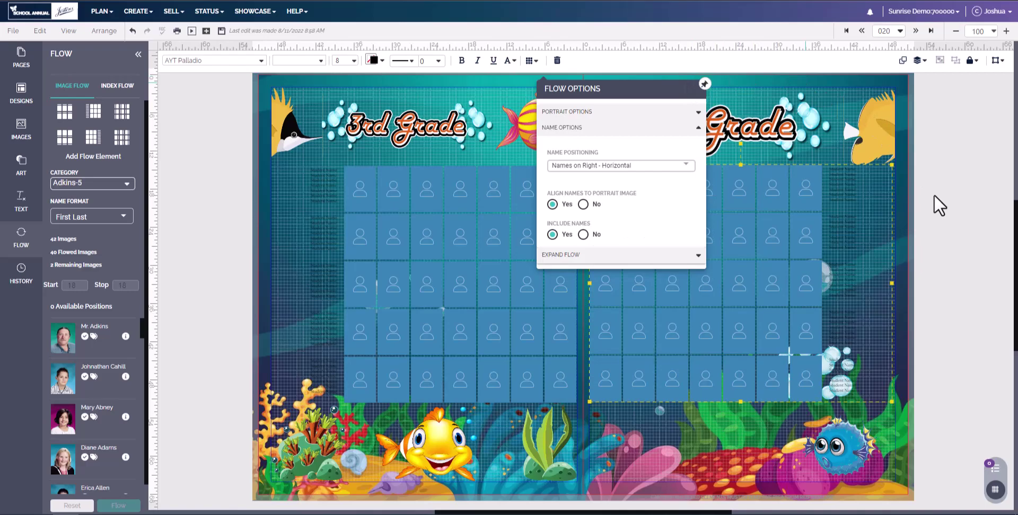
pyautogui.click(924, 271)
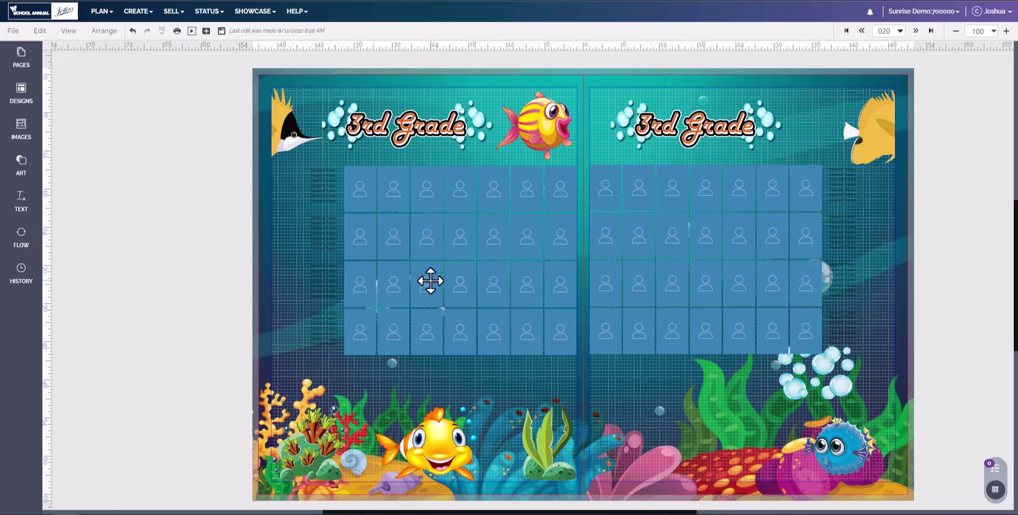
# Step: Flow the Dohl-3 class photos across pages 20 to 21
pyautogui.click(21, 237)
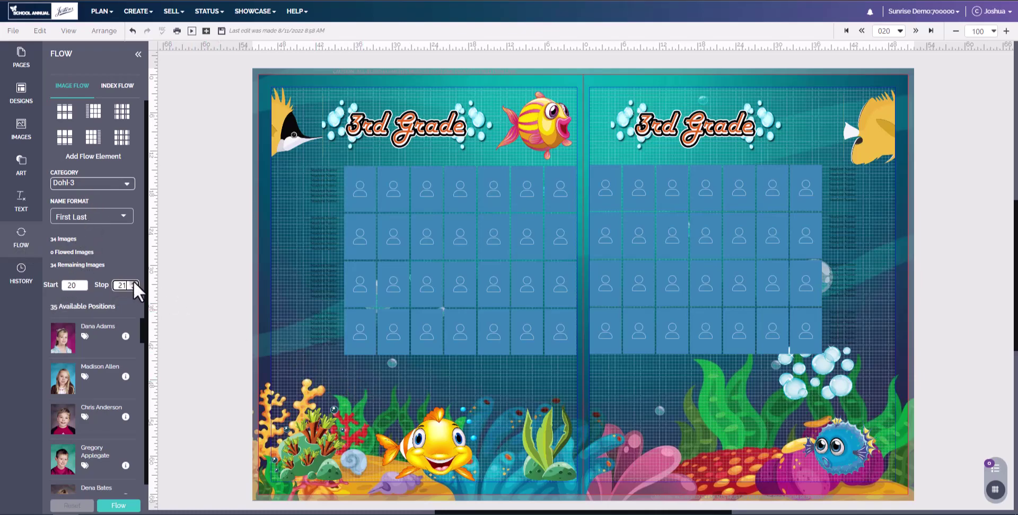
pyautogui.click(221, 31)
pyautogui.click(117, 505)
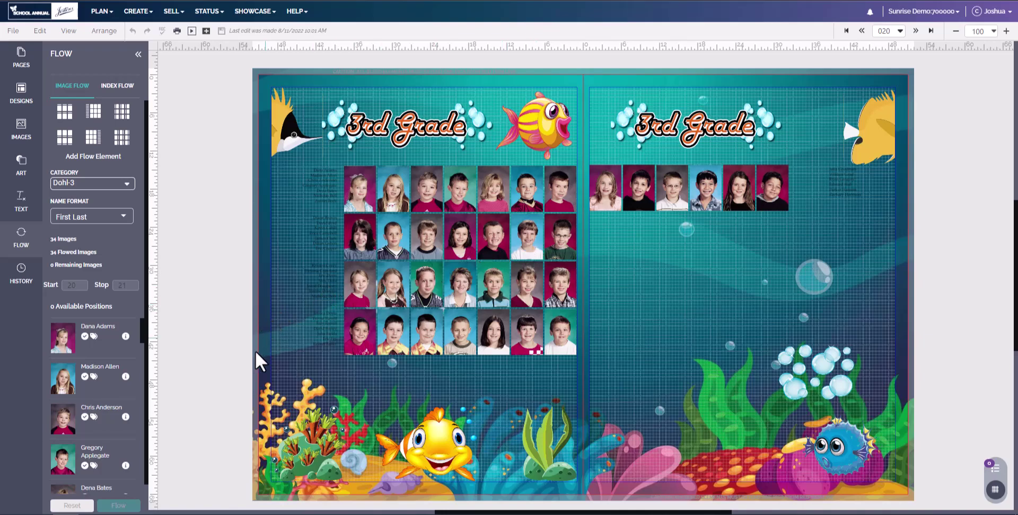
# Step: Clear the flow and make all seven top-row positions visible in the right page's grid
pyautogui.click(72, 505)
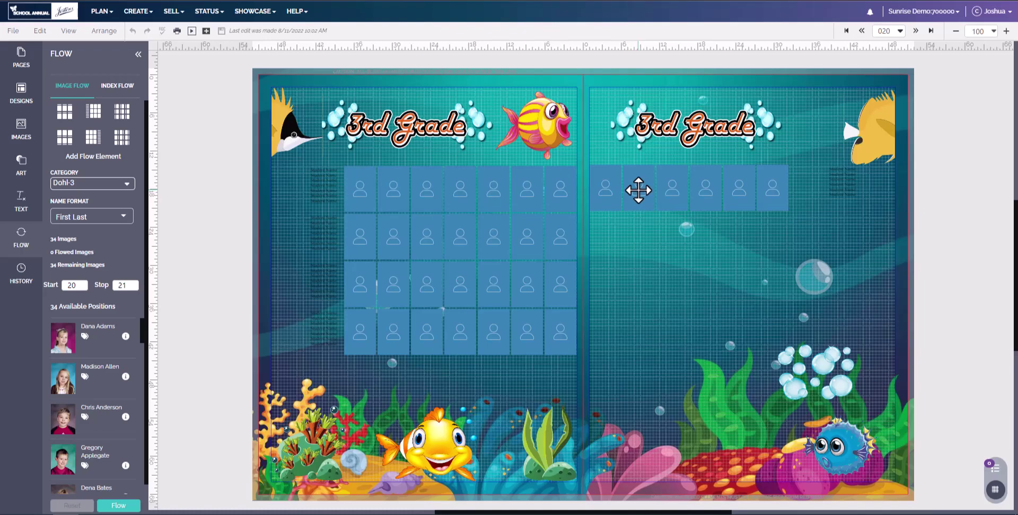
pyautogui.click(639, 190)
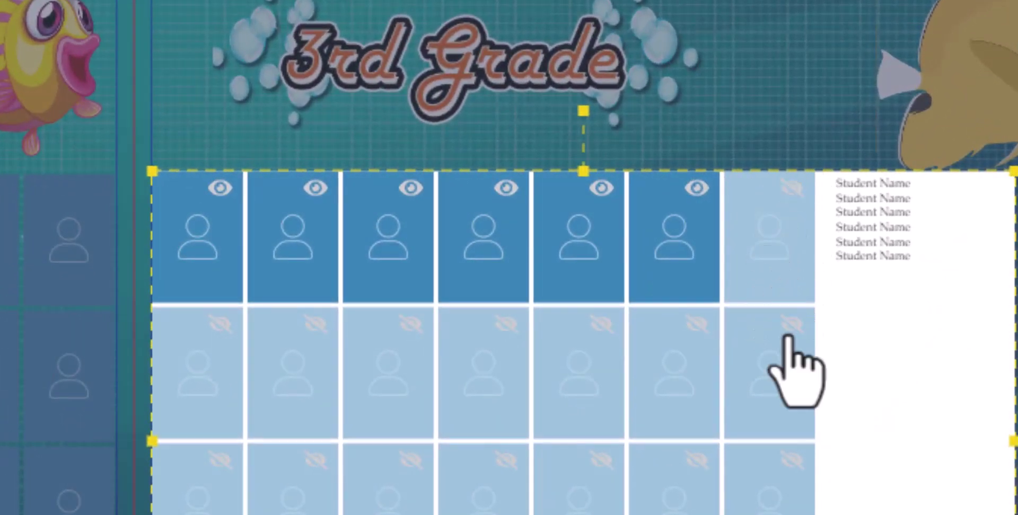
pyautogui.click(697, 188)
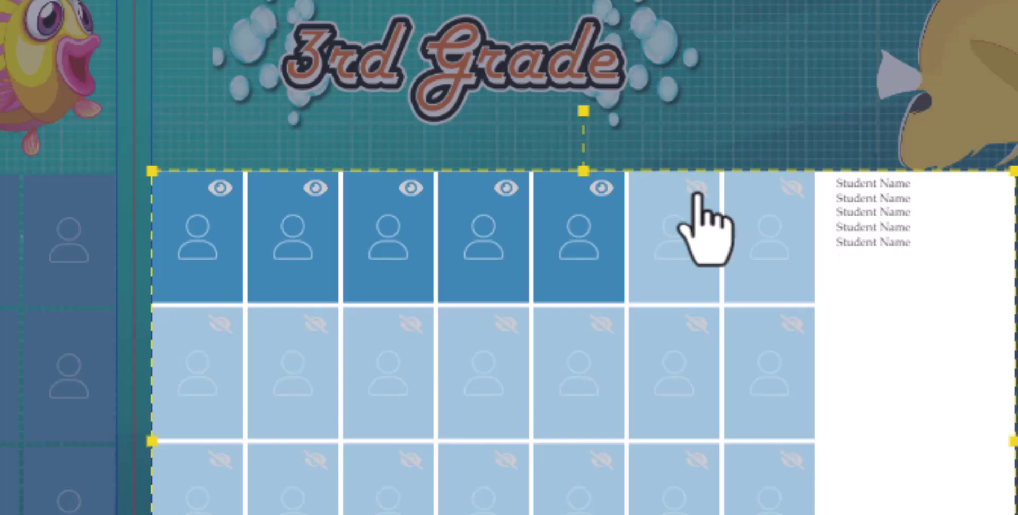
pyautogui.click(696, 190)
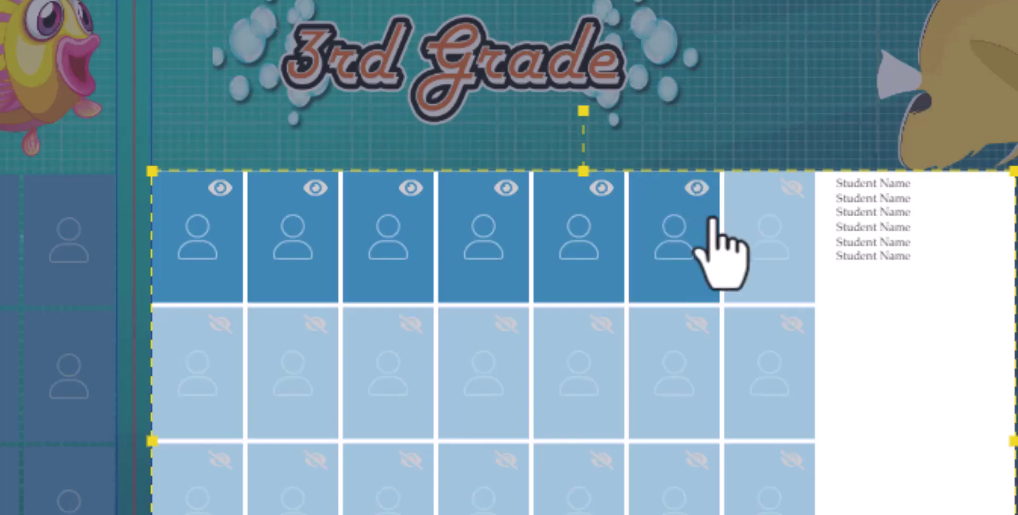
pyautogui.click(791, 190)
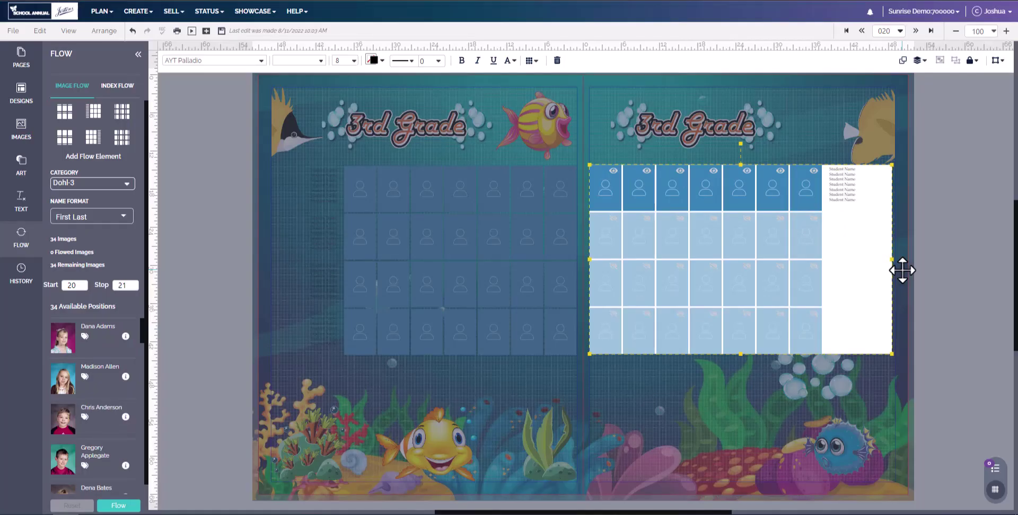
pyautogui.click(947, 248)
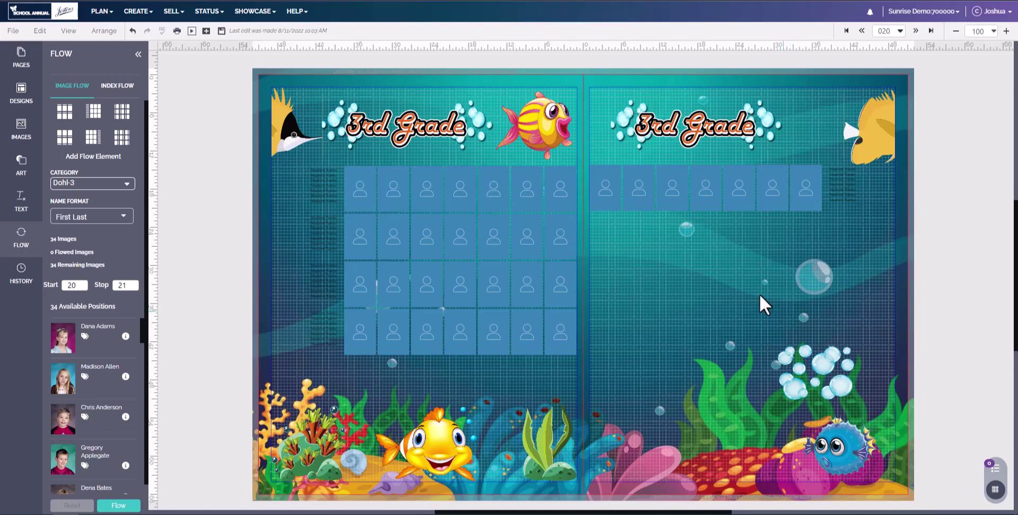
# Step: Hide left-grid cells diagonally: row 2 cell 1, row 3 cell 2, bottom row cell 3
pyautogui.click(608, 197)
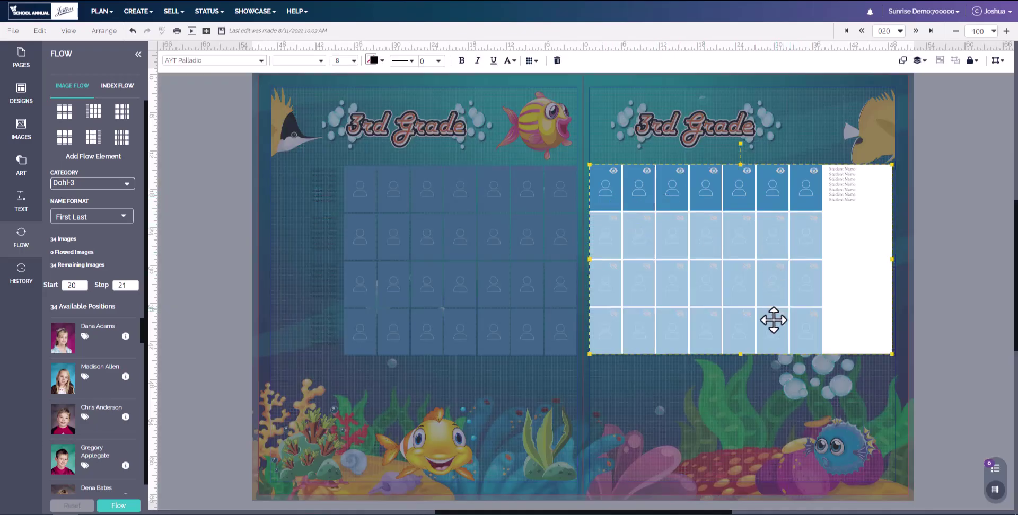
pyautogui.click(665, 397)
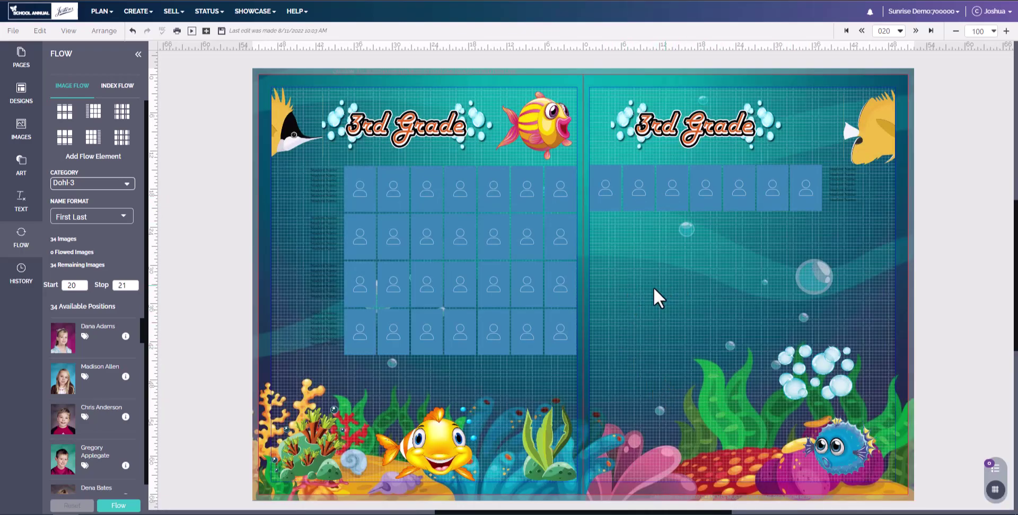
pyautogui.click(423, 292)
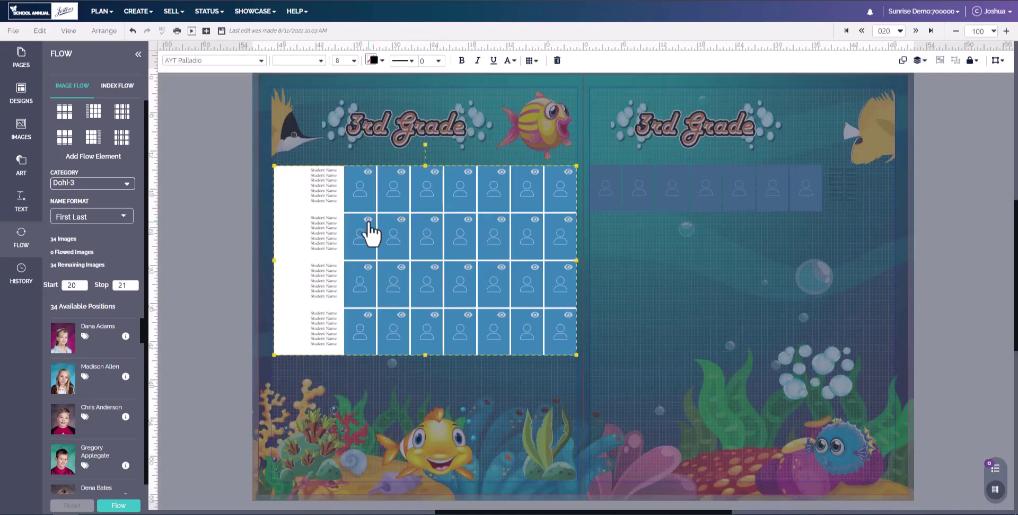
pyautogui.click(369, 233)
pyautogui.click(401, 281)
pyautogui.click(435, 330)
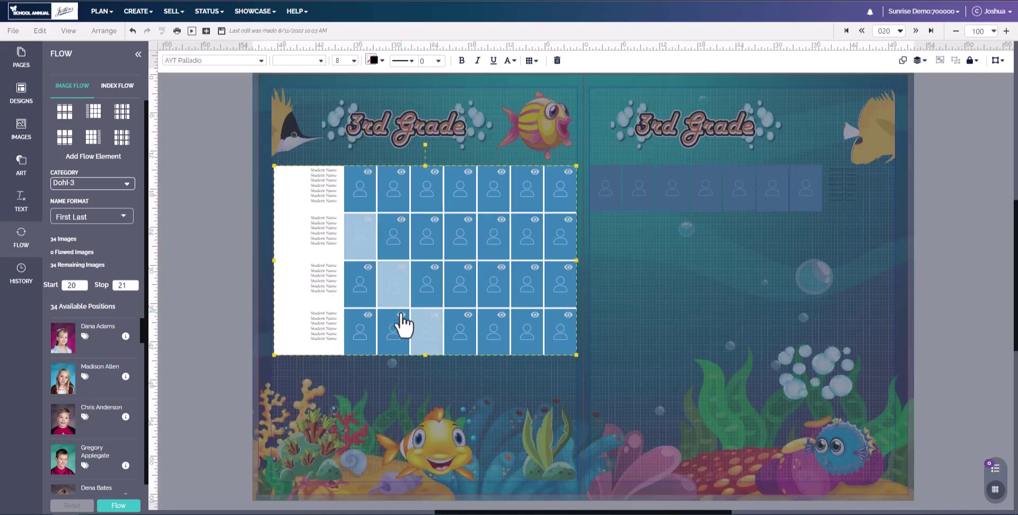
# Step: Show stepped cells in the right grid's lower rows, save, and flow the portraits in
pyautogui.click(394, 331)
pyautogui.click(613, 282)
pyautogui.click(710, 318)
pyautogui.click(748, 271)
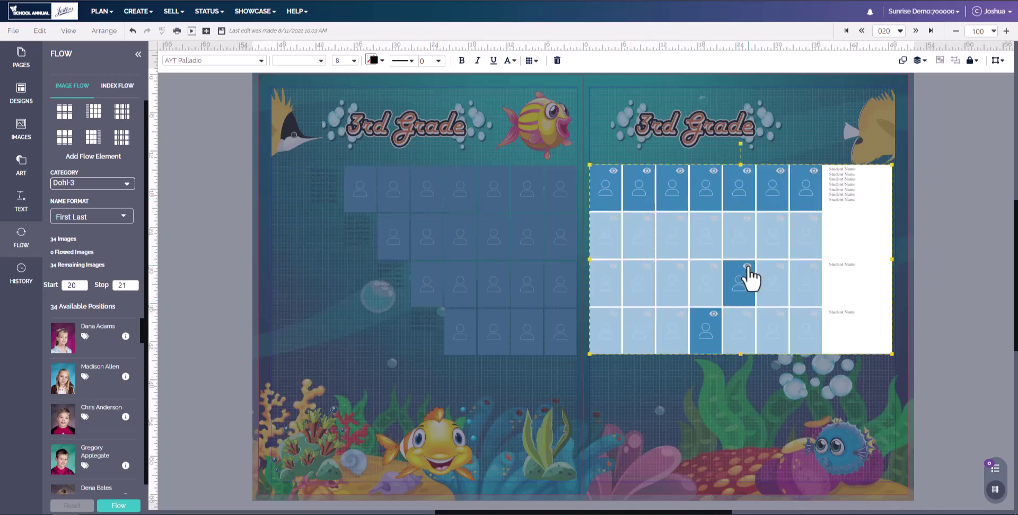
pyautogui.click(782, 228)
pyautogui.click(607, 393)
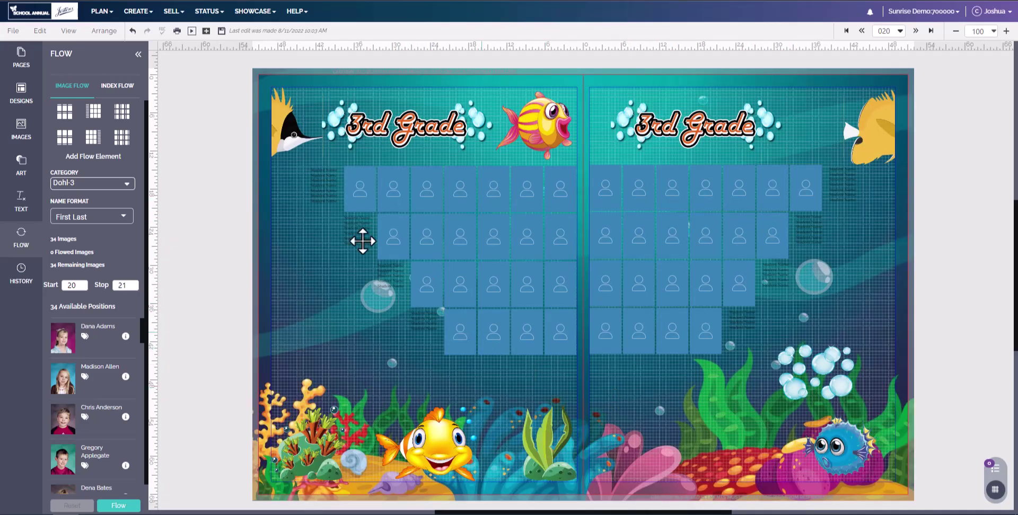
pyautogui.click(221, 32)
pyautogui.click(113, 506)
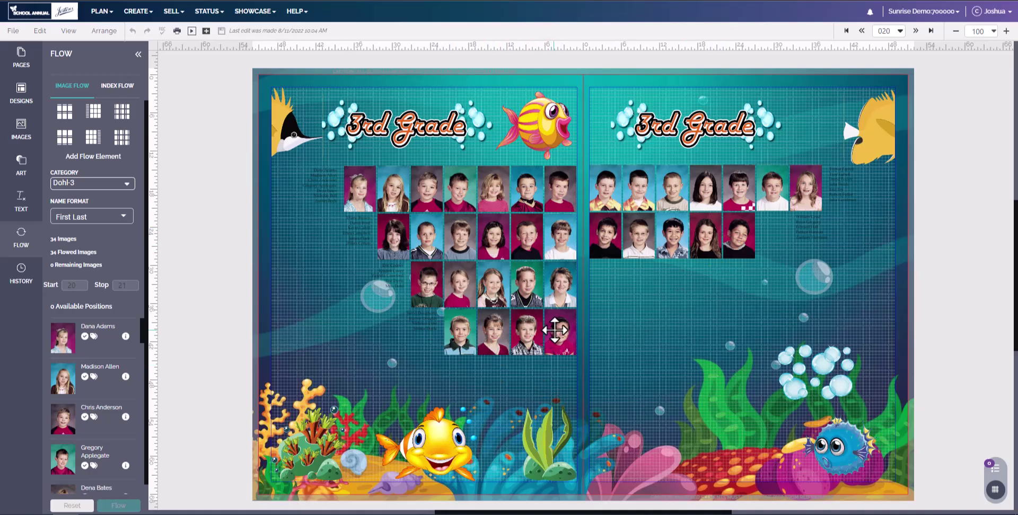
# Step: Reset, change which right-page cells hold portraits, and reflow all 34 students into three rows per page
pyautogui.click(72, 506)
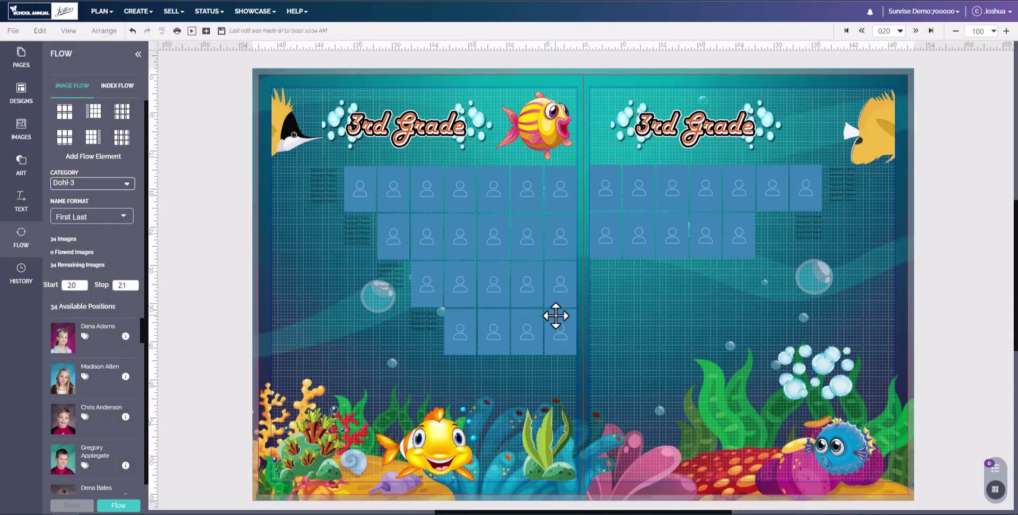
pyautogui.click(552, 316)
pyautogui.moveTo(501, 326); pyautogui.dragTo(645, 266)
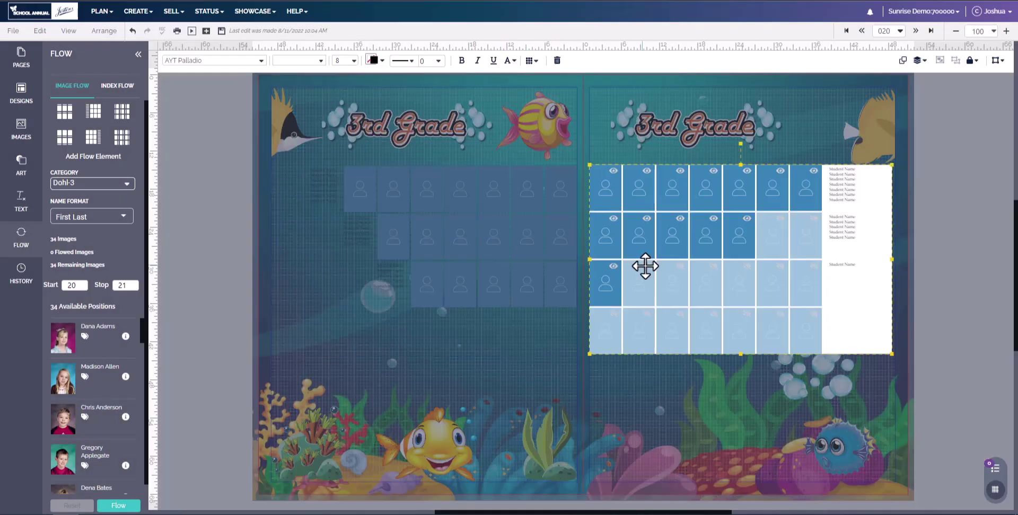
pyautogui.click(118, 505)
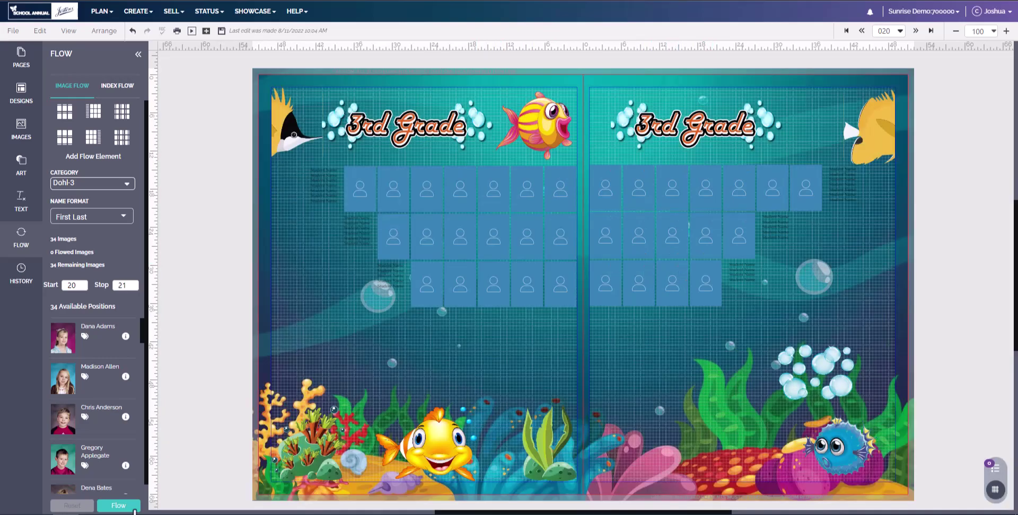
pyautogui.click(469, 286)
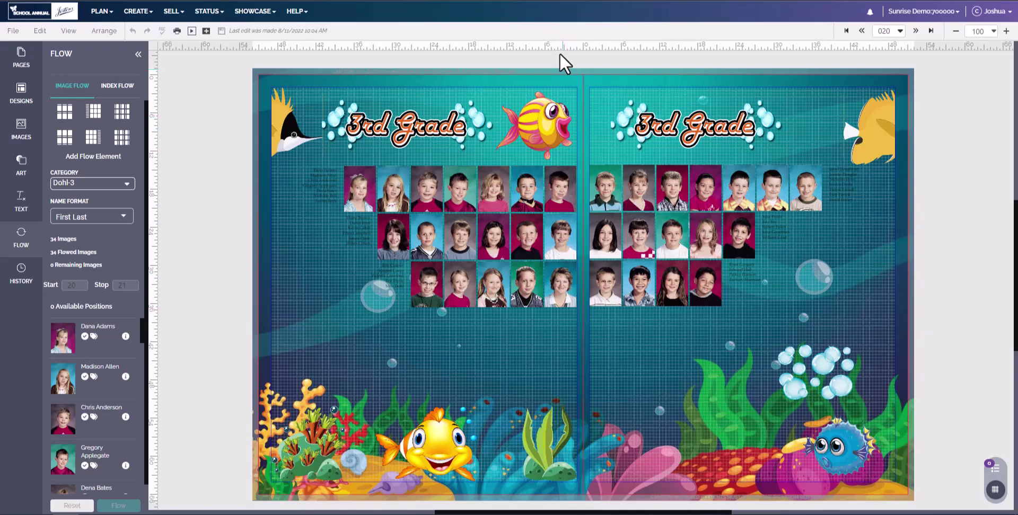
# Step: Drop a guide at row two, then enlarge the boy's middle-row portrait frame and nudge it slightly left
pyautogui.moveTo(562, 57); pyautogui.dragTo(591, 220)
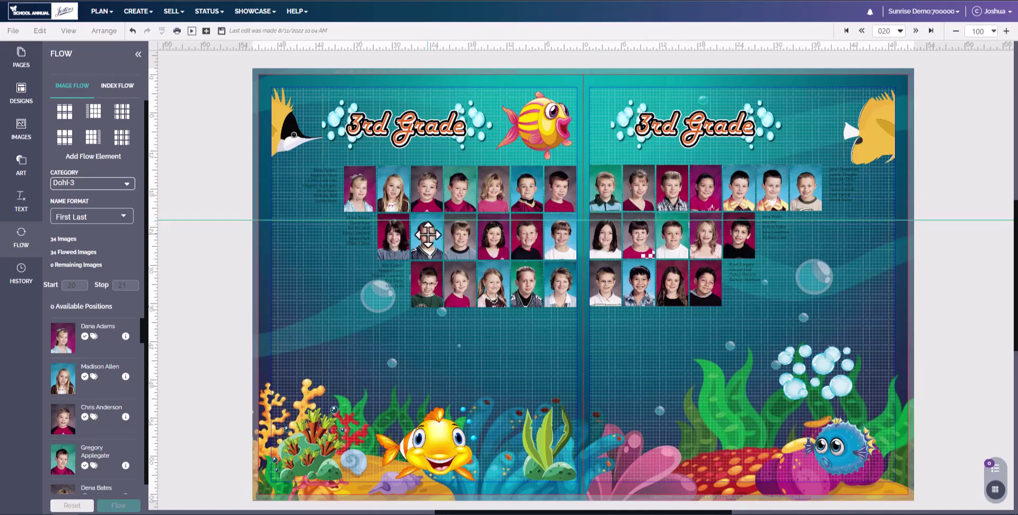
pyautogui.click(428, 234)
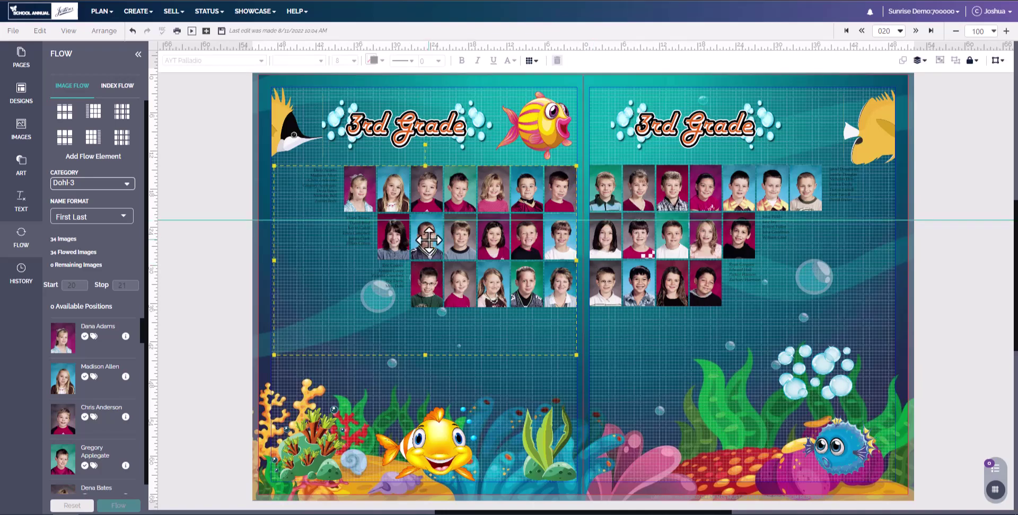
pyautogui.doubleClick(428, 240)
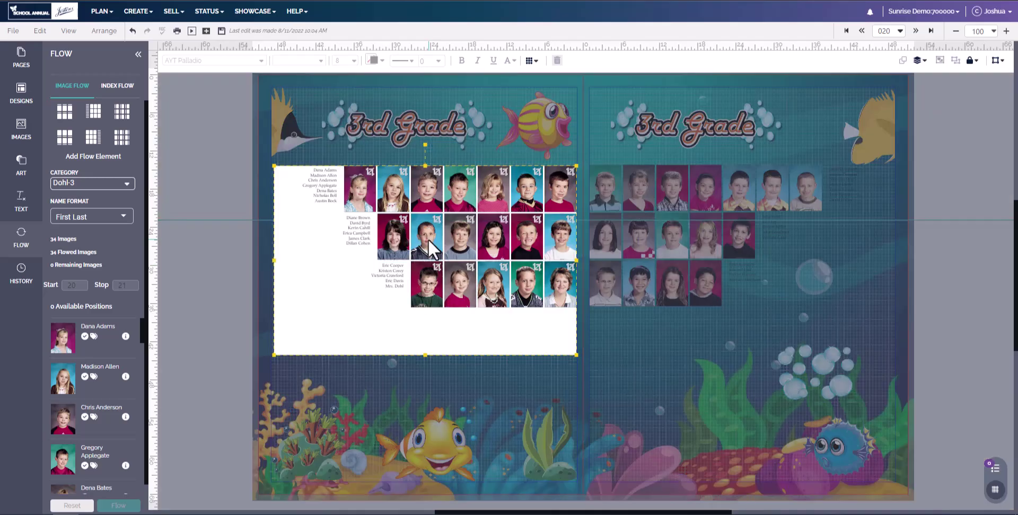
pyautogui.click(561, 195)
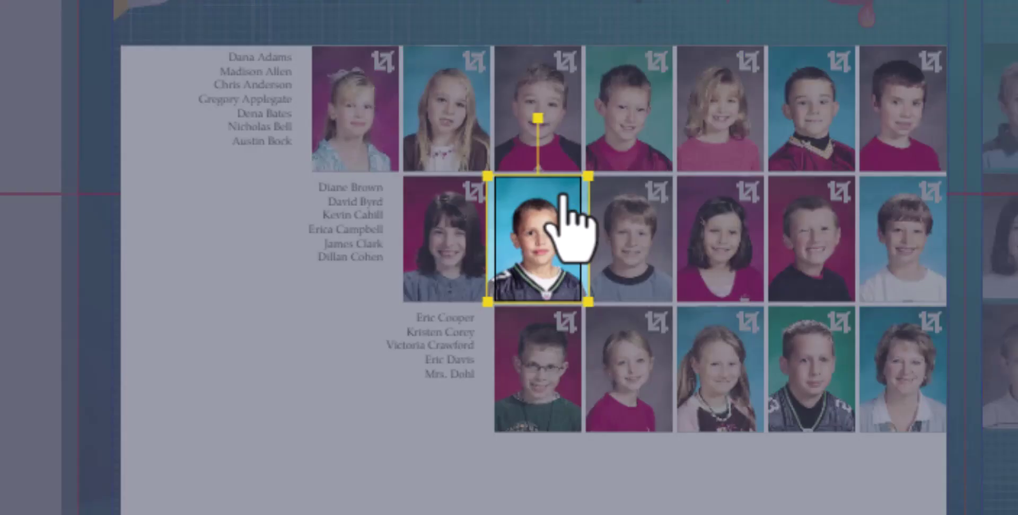
pyautogui.moveTo(589, 179); pyautogui.dragTo(596, 170)
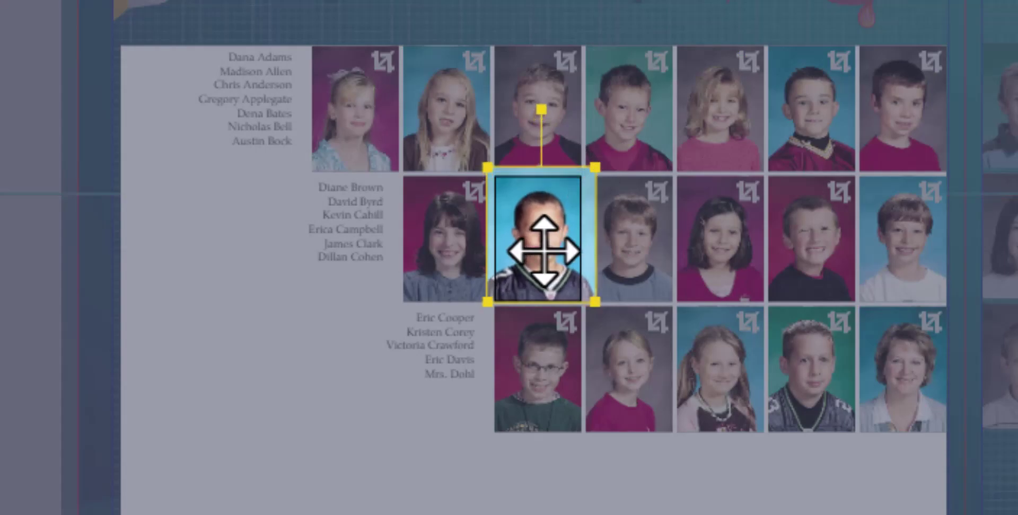
pyautogui.moveTo(544, 252); pyautogui.dragTo(539, 252)
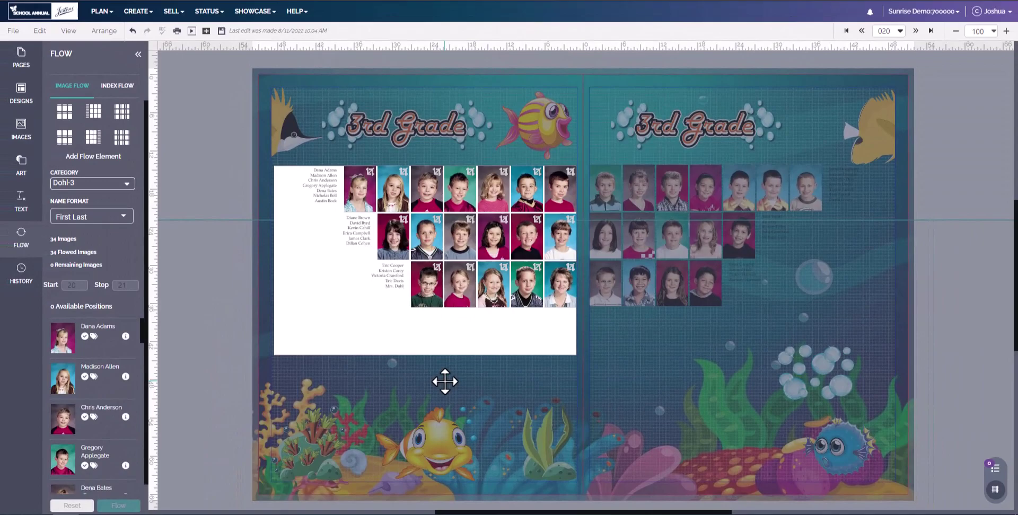
pyautogui.click(232, 284)
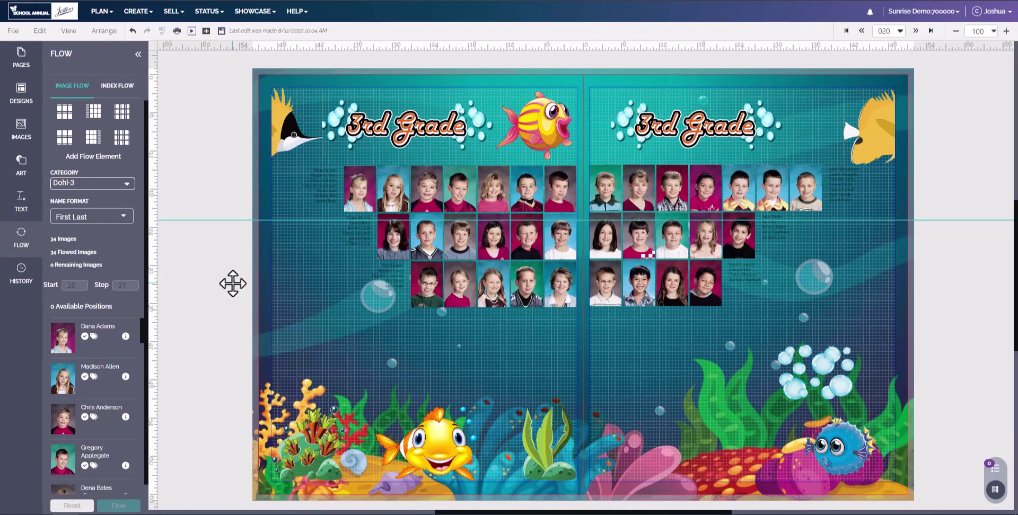